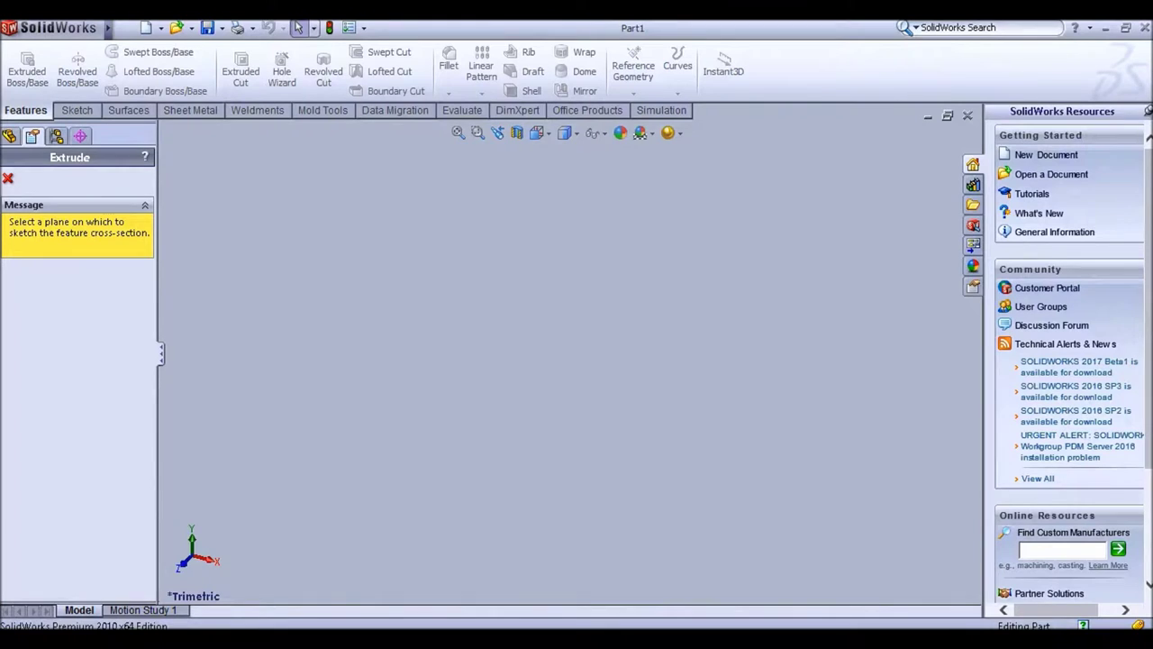
# Start the extrusion sketch on the Front Plane and draw a horizontal line about 95 mm long from the origin toward positive X
pyautogui.moveTo(567, 353); pyautogui.dragTo(501, 353, button='middle')
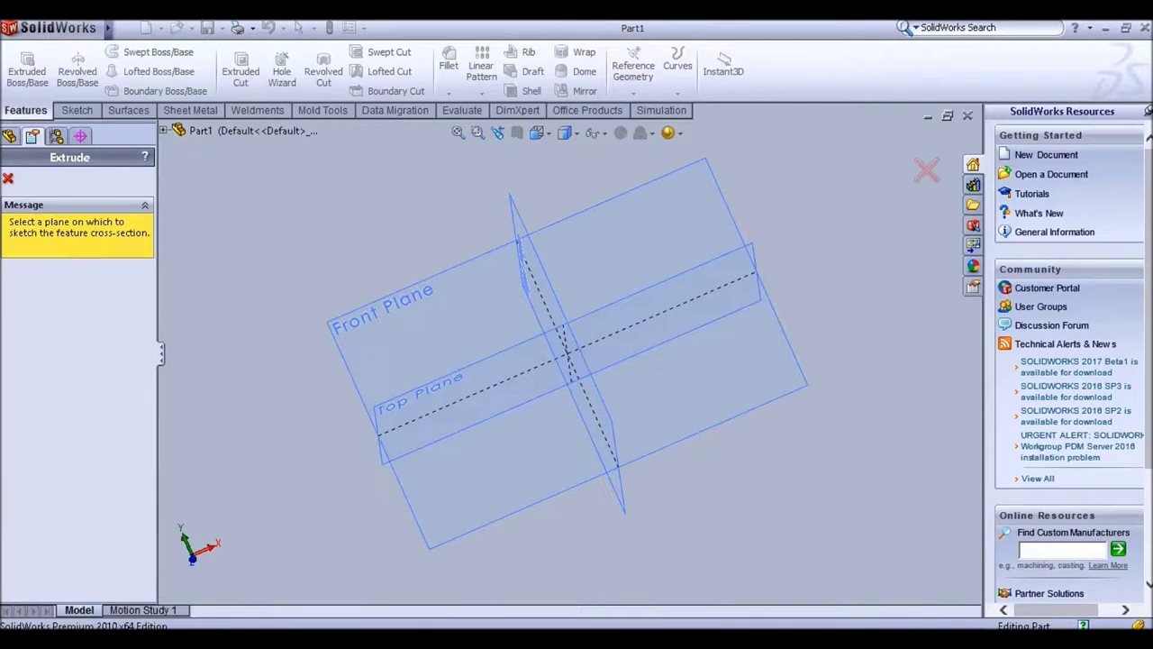
pyautogui.click(383, 309)
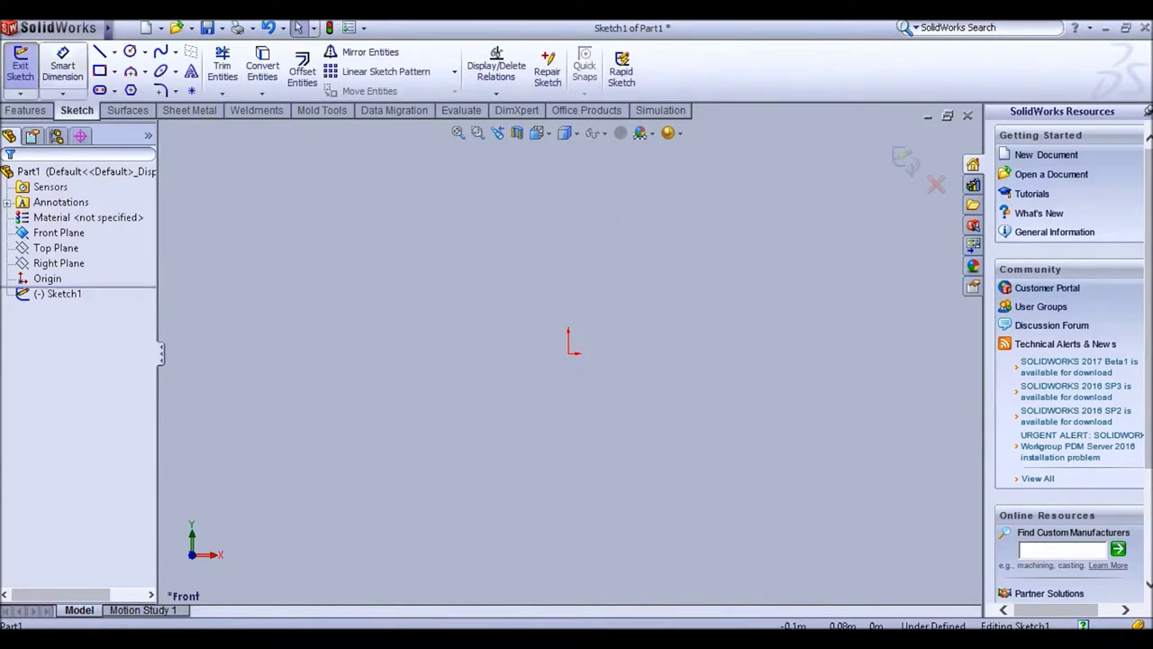
pyautogui.click(100, 51)
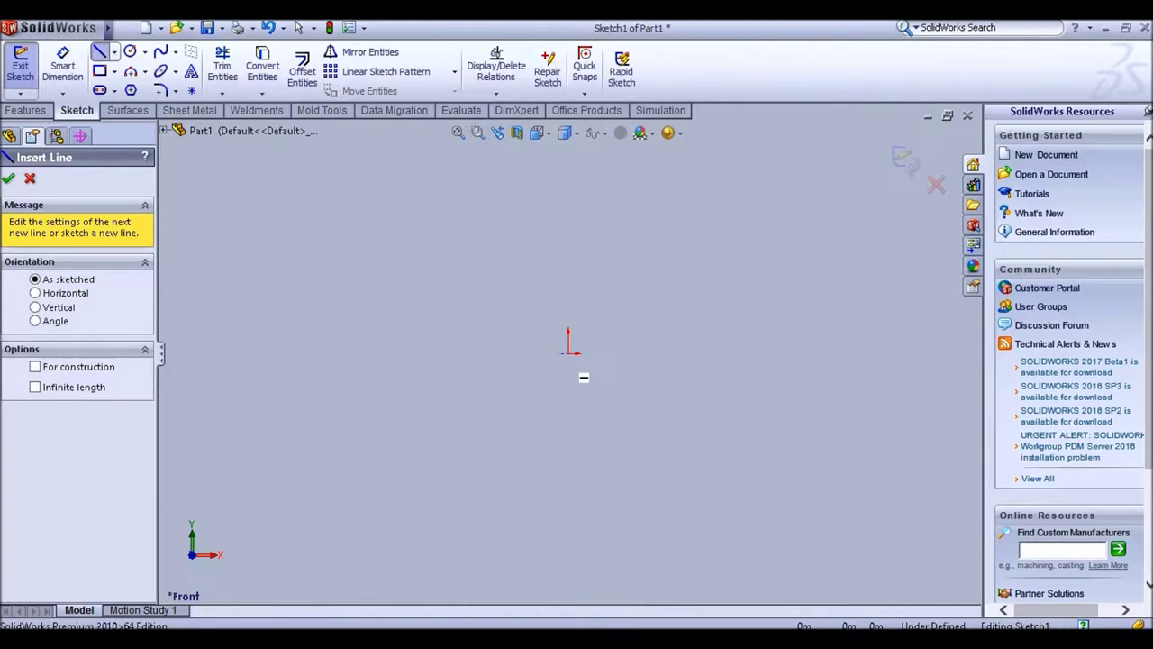
pyautogui.click(569, 352)
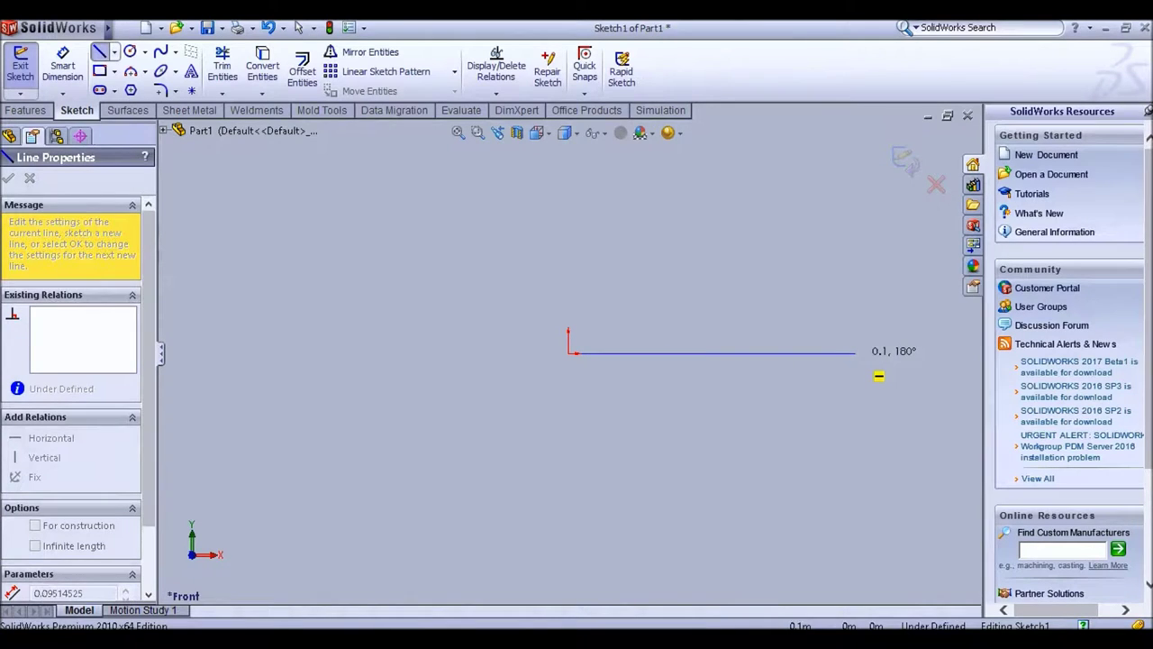
pyautogui.click(855, 352)
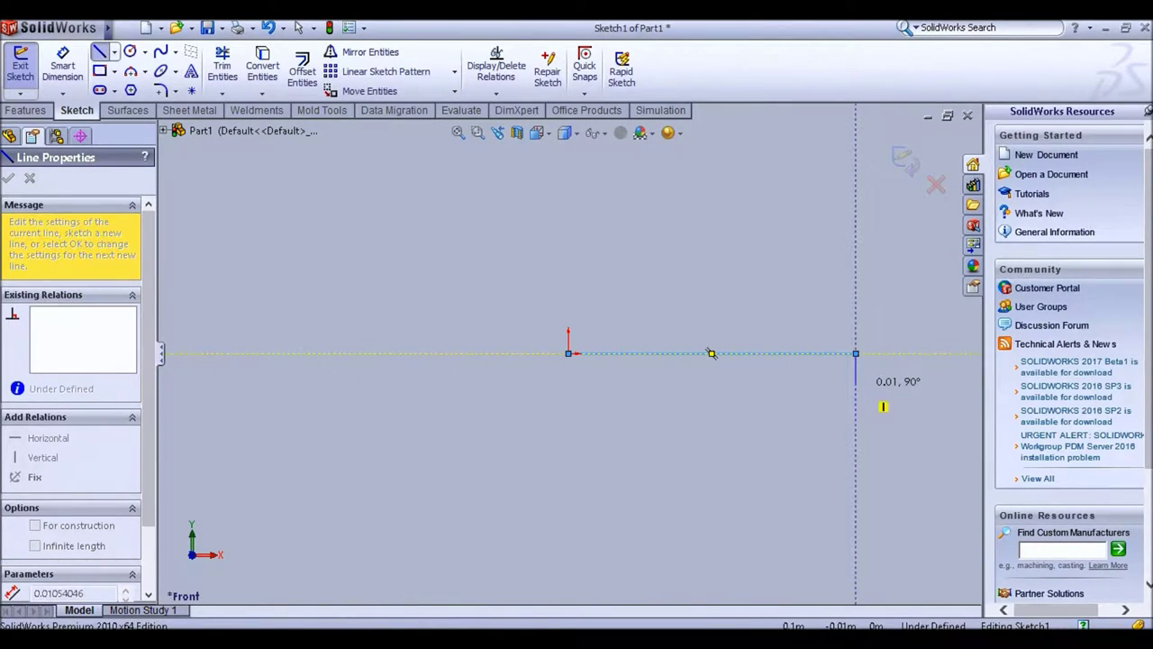
pyautogui.press('Escape')
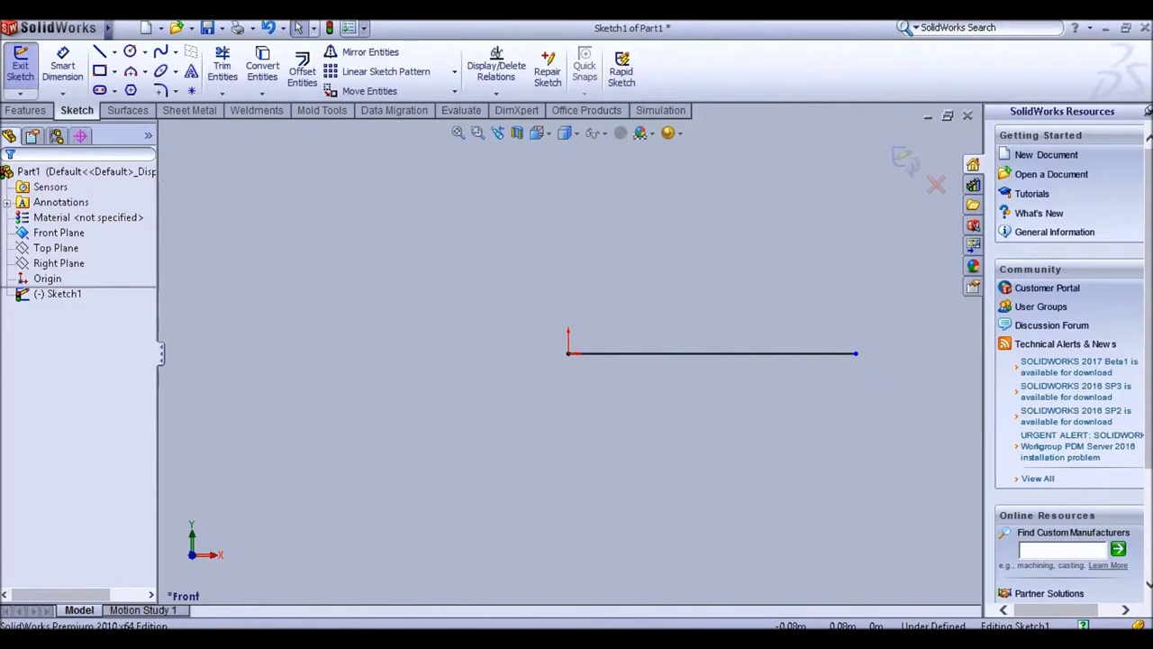
pyautogui.click(364, 28)
pyautogui.click(391, 80)
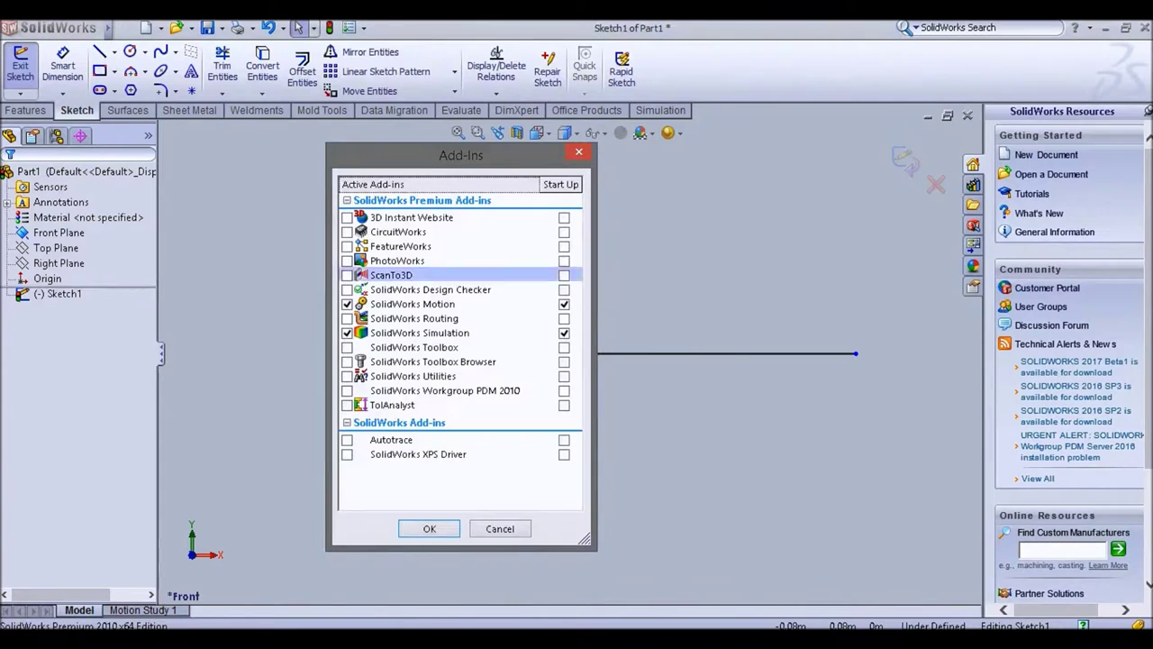
pyautogui.click(578, 152)
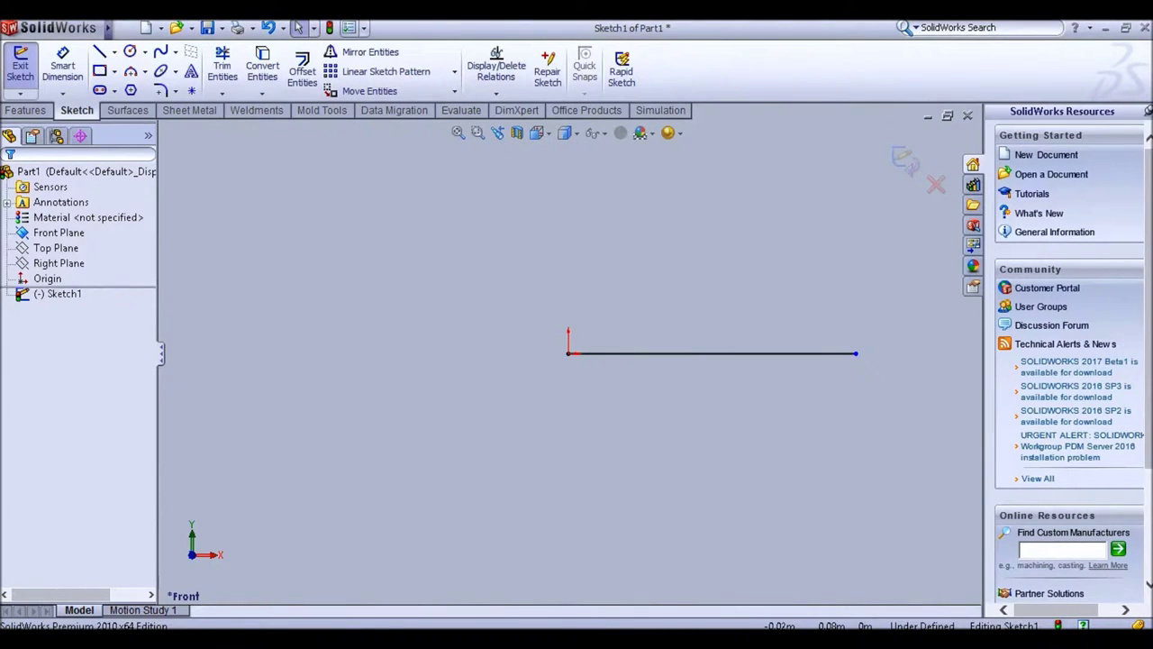
# Set the document's unit system to MMGS (millimeter, gram, second)
pyautogui.click(363, 28)
pyautogui.click(387, 46)
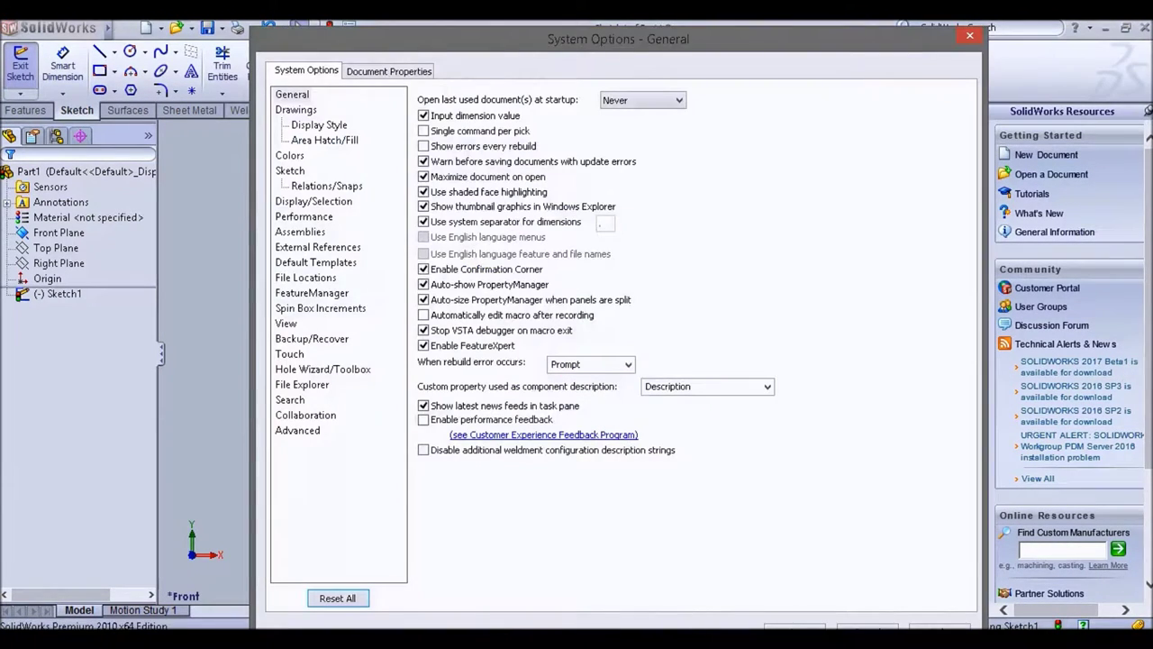
pyautogui.click(388, 70)
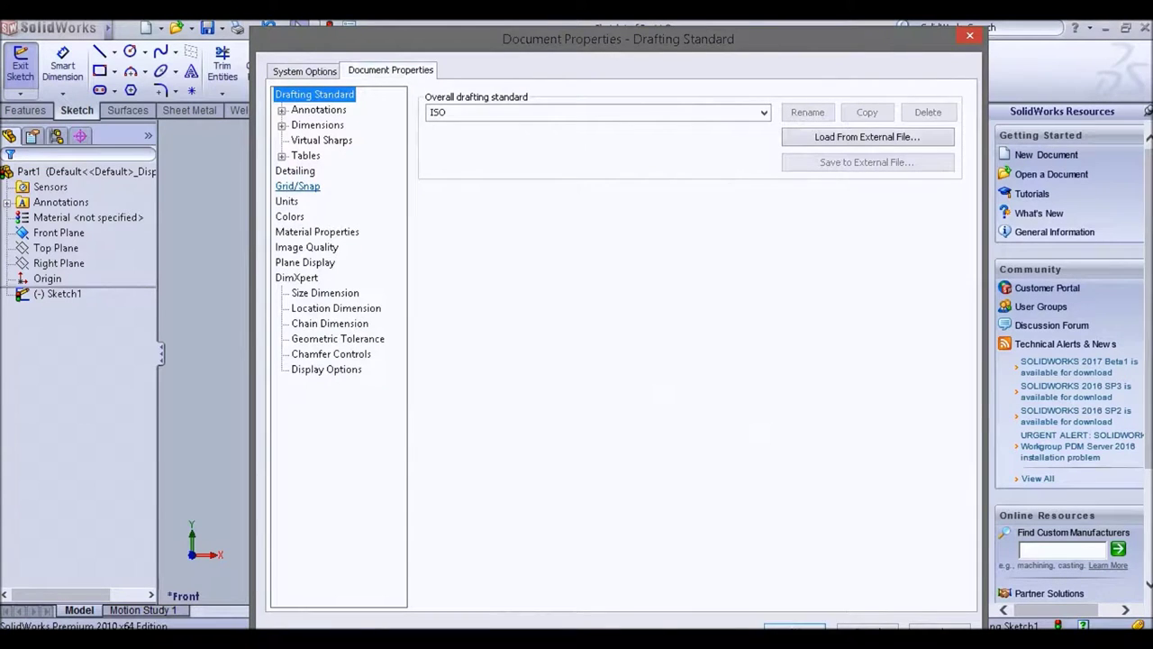
pyautogui.click(286, 201)
pyautogui.click(433, 137)
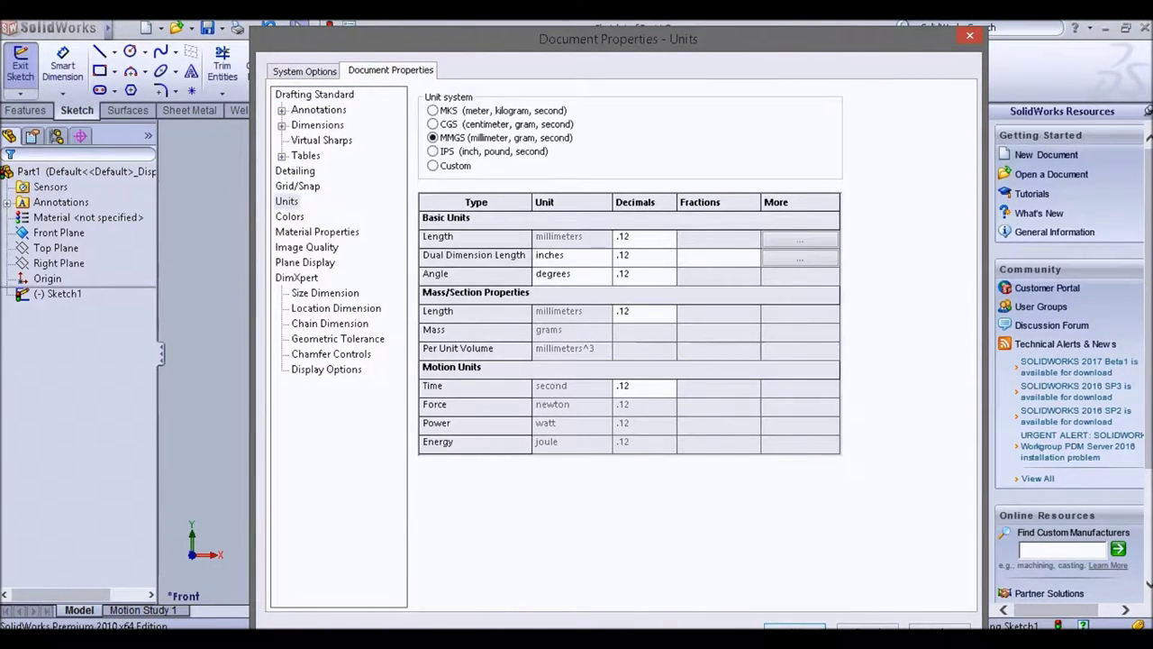
pyautogui.moveTo(618, 39); pyautogui.dragTo(588, 26)
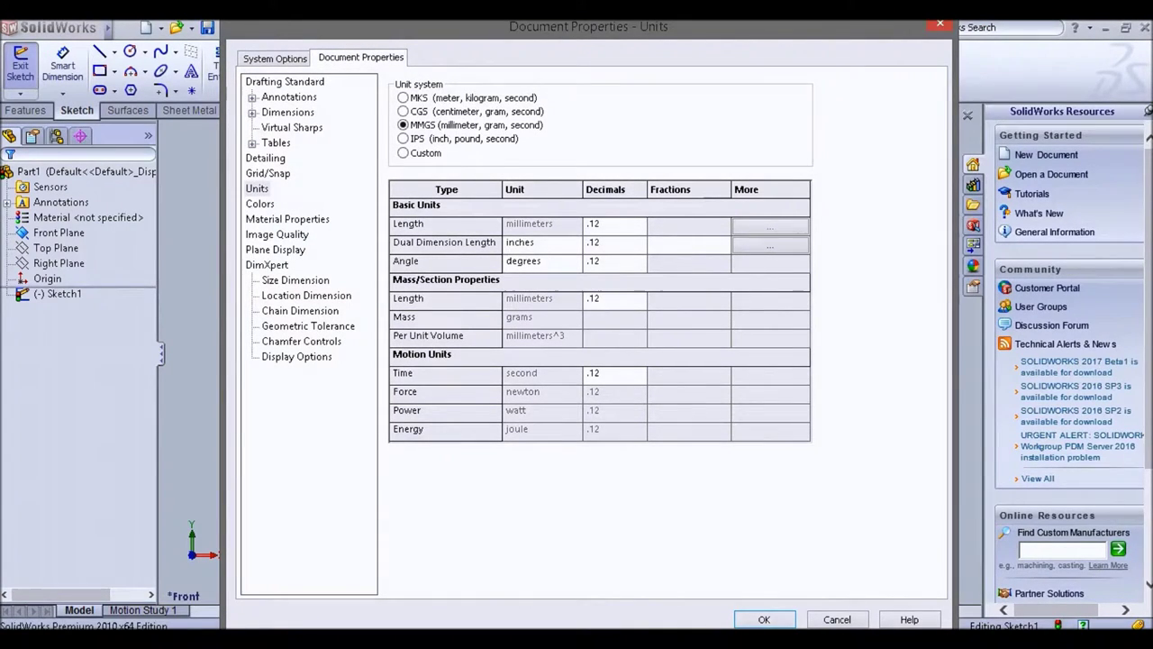
pyautogui.click(764, 619)
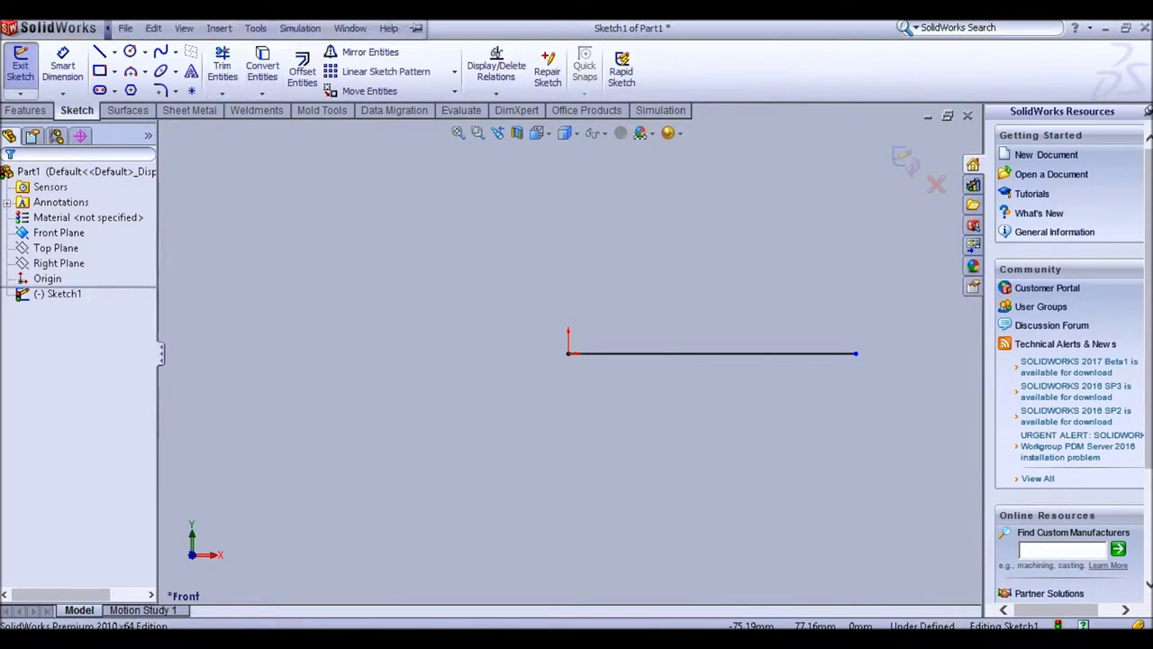
# Continue the profile from the line's free end: about 9 mm down, 9 mm inward, a 45° slope up, then about 80 mm back below the origin
pyautogui.click(100, 51)
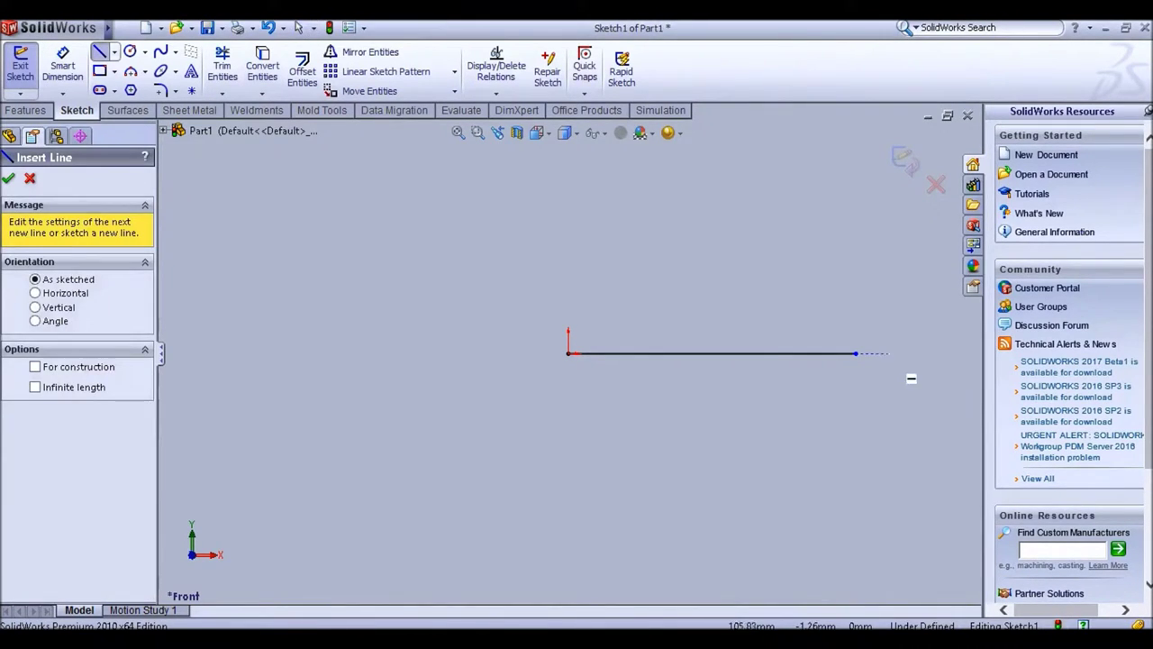
pyautogui.click(855, 352)
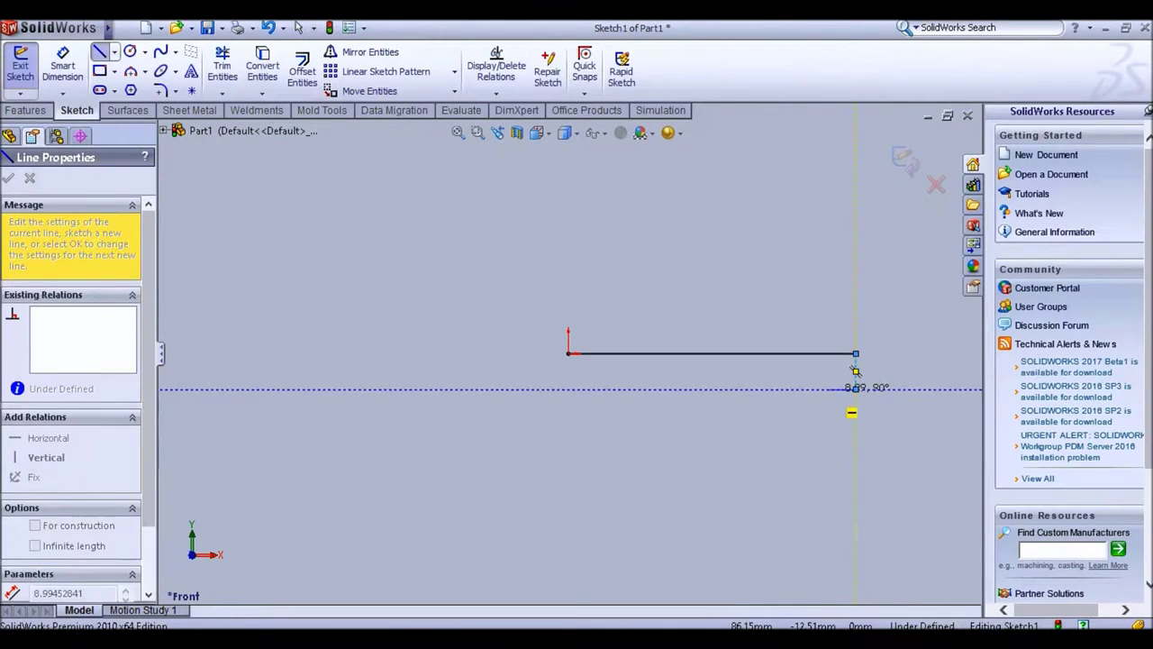
pyautogui.click(855, 388)
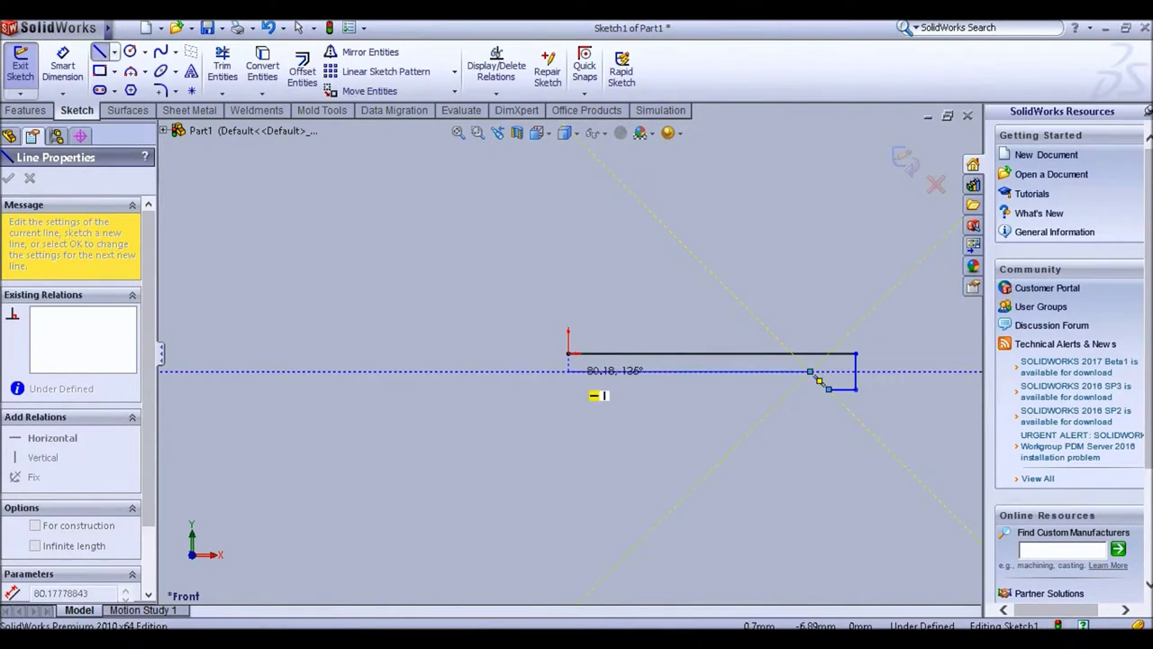
pyautogui.click(568, 371)
pyautogui.press('Escape')
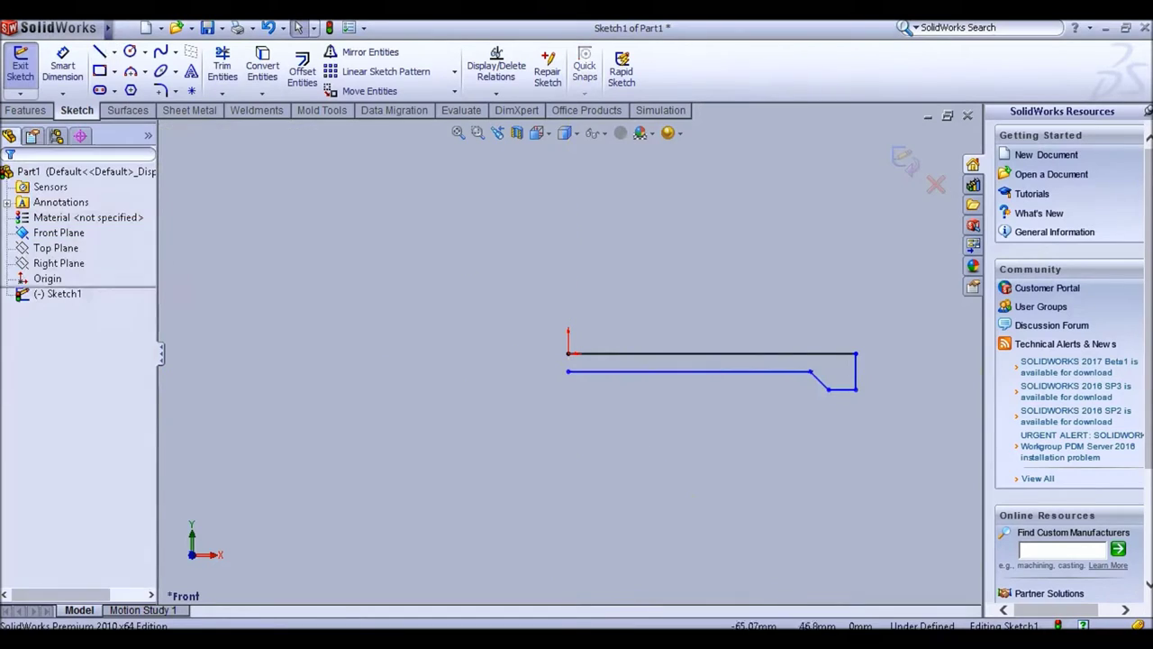
# Dimension the upper horizontal line starting at the origin to 100 mm
pyautogui.click(63, 68)
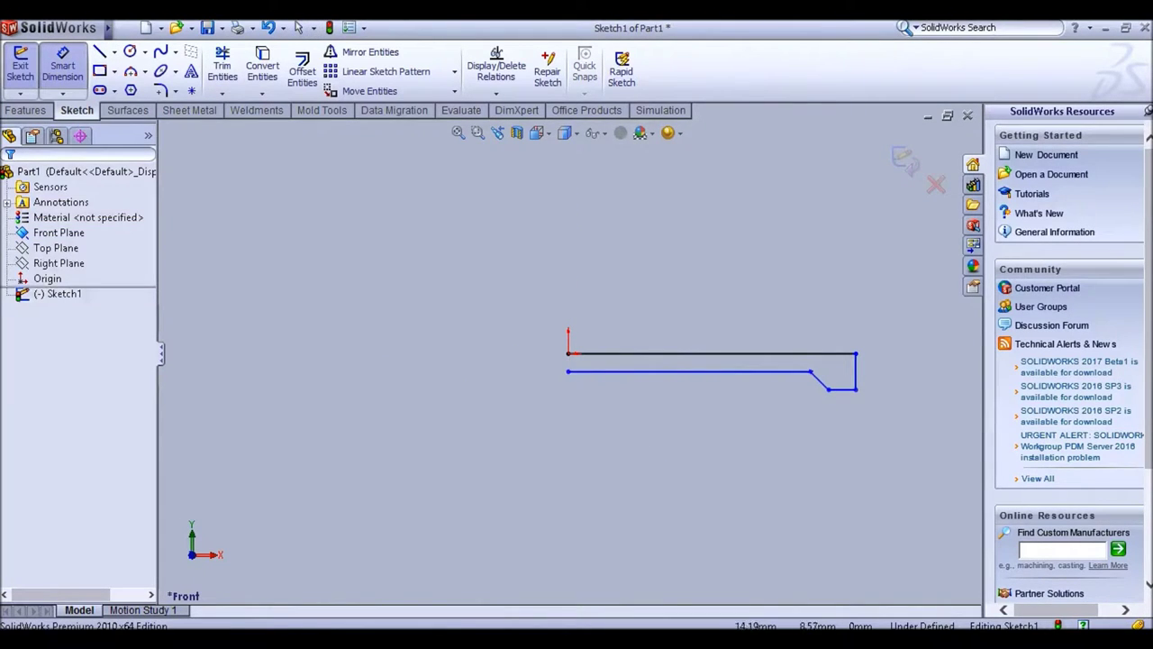
pyautogui.click(665, 353)
pyautogui.click(674, 308)
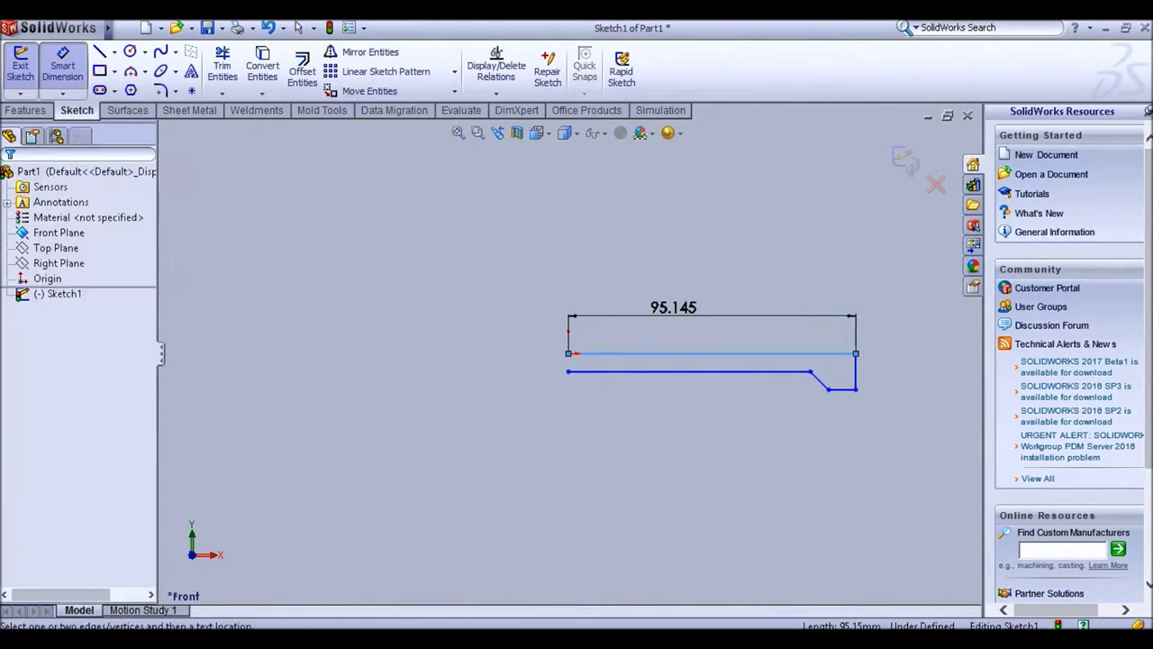
pyautogui.click(673, 307)
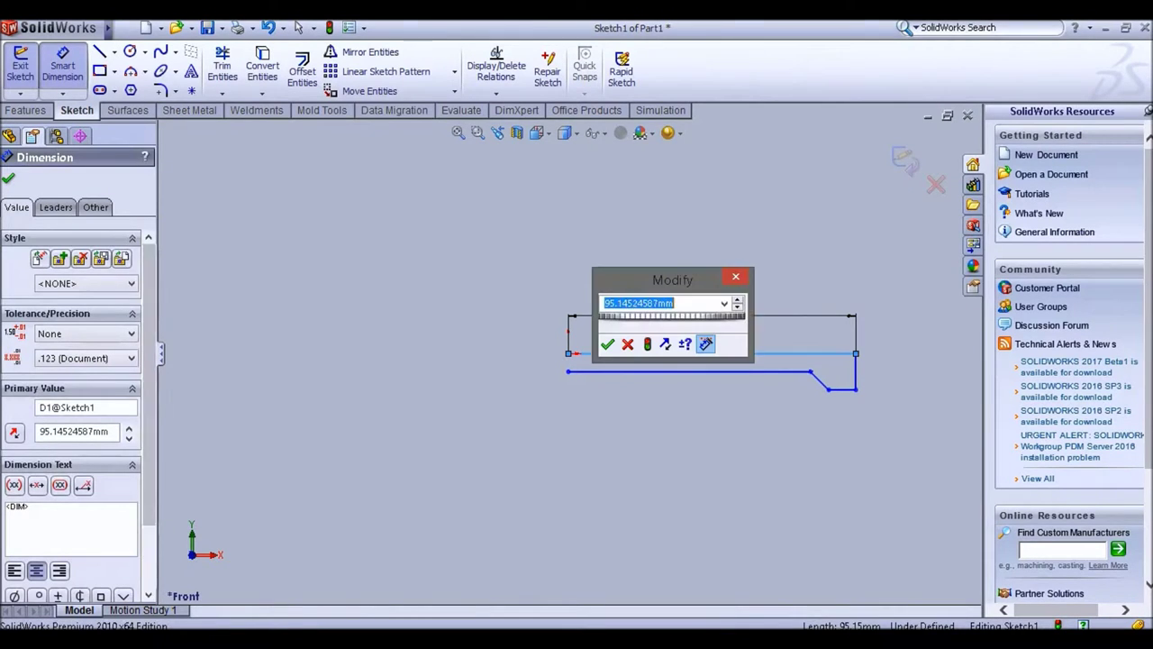
pyautogui.write('100')
pyautogui.press('Return')
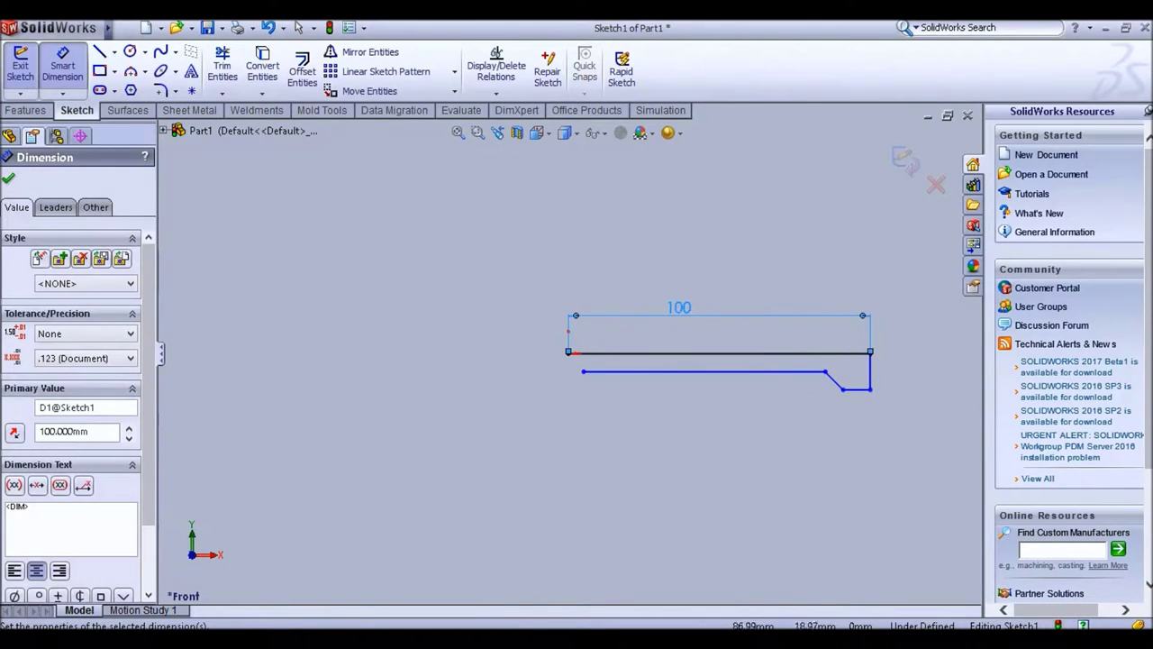
# Dimension the short horizontal line at the profile's lower corner to 5 mm
pyautogui.click(855, 389)
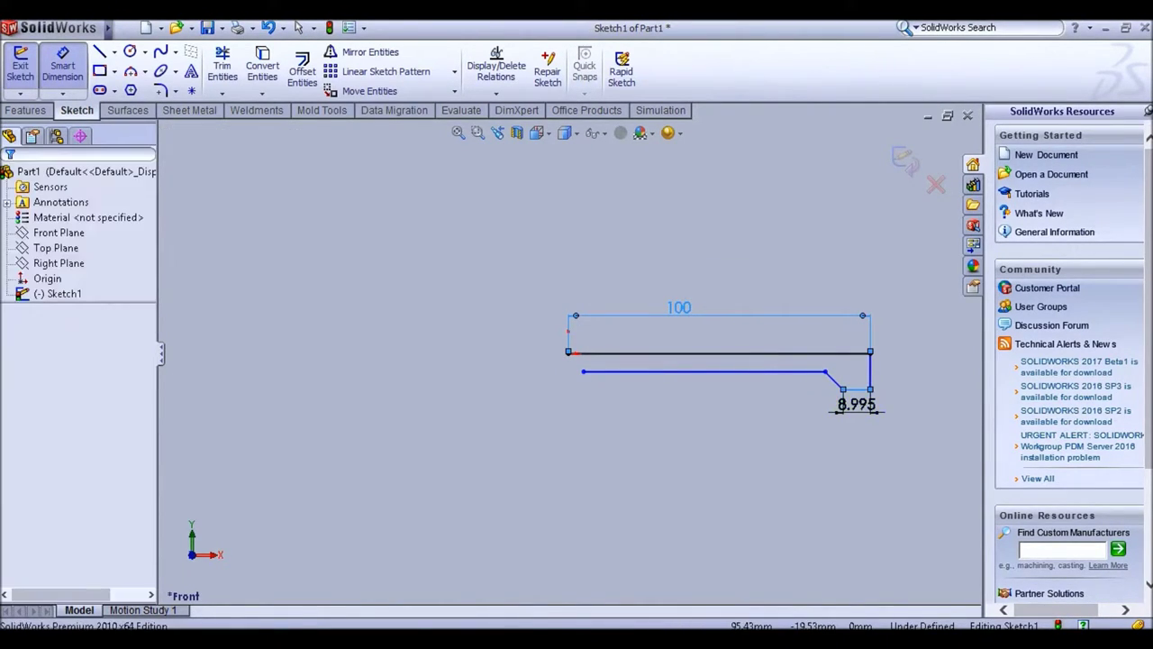
pyautogui.click(861, 405)
pyautogui.write('5')
pyautogui.press('Return')
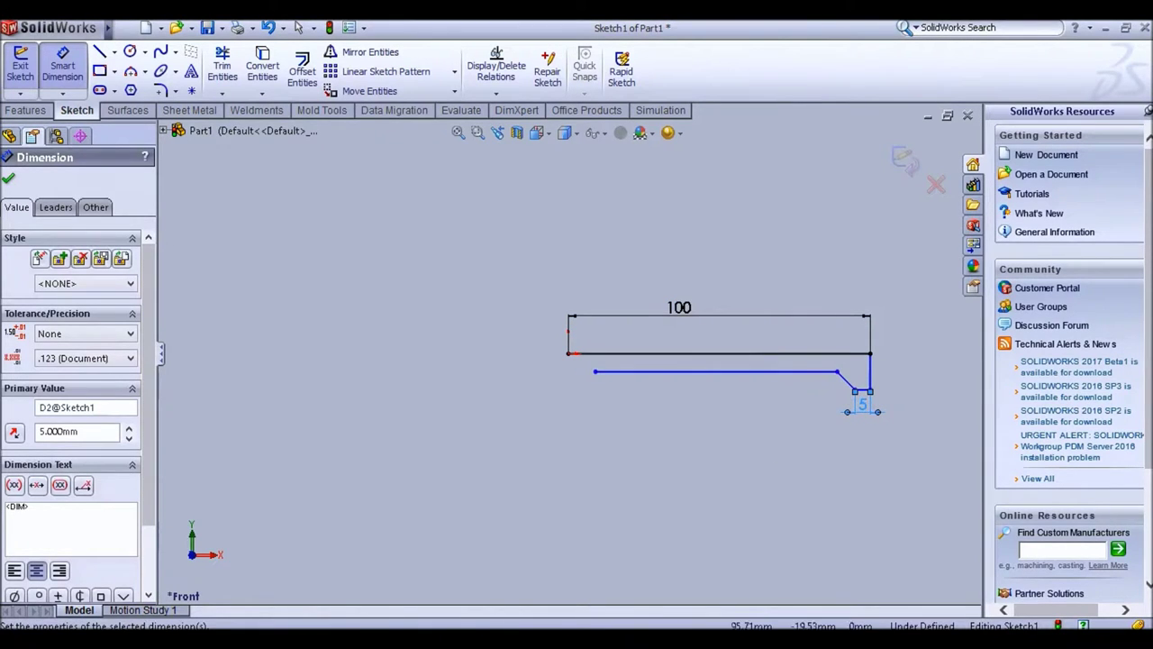
# Dimension the long lower horizontal line of the profile to 80 mm
pyautogui.click(793, 371)
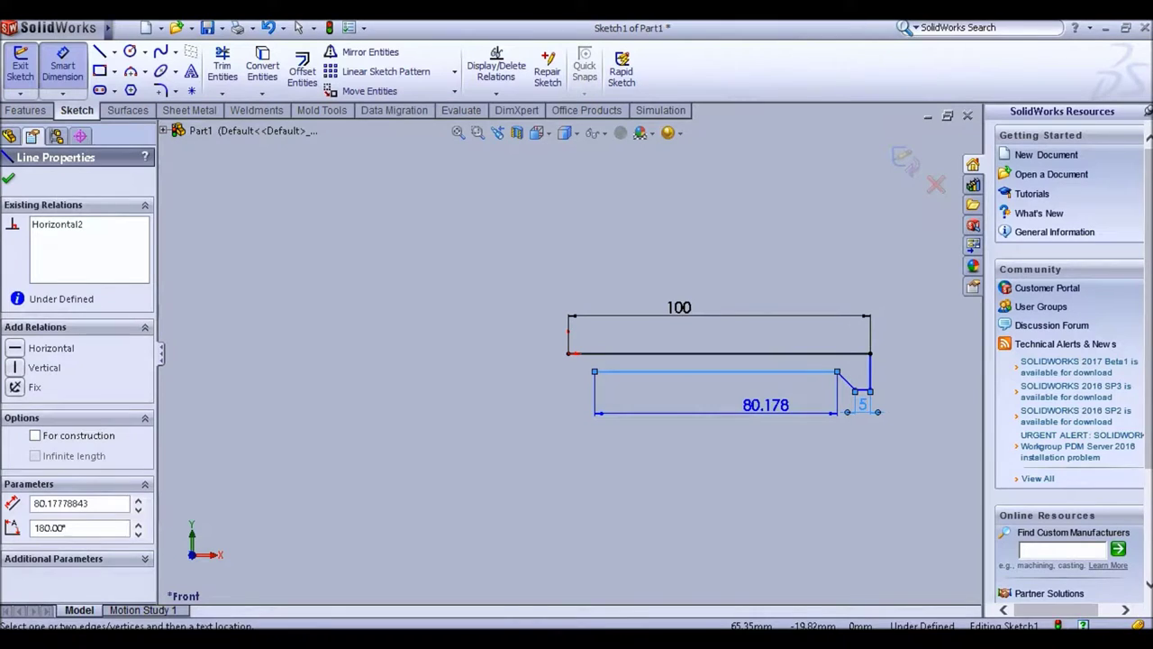
pyautogui.click(765, 412)
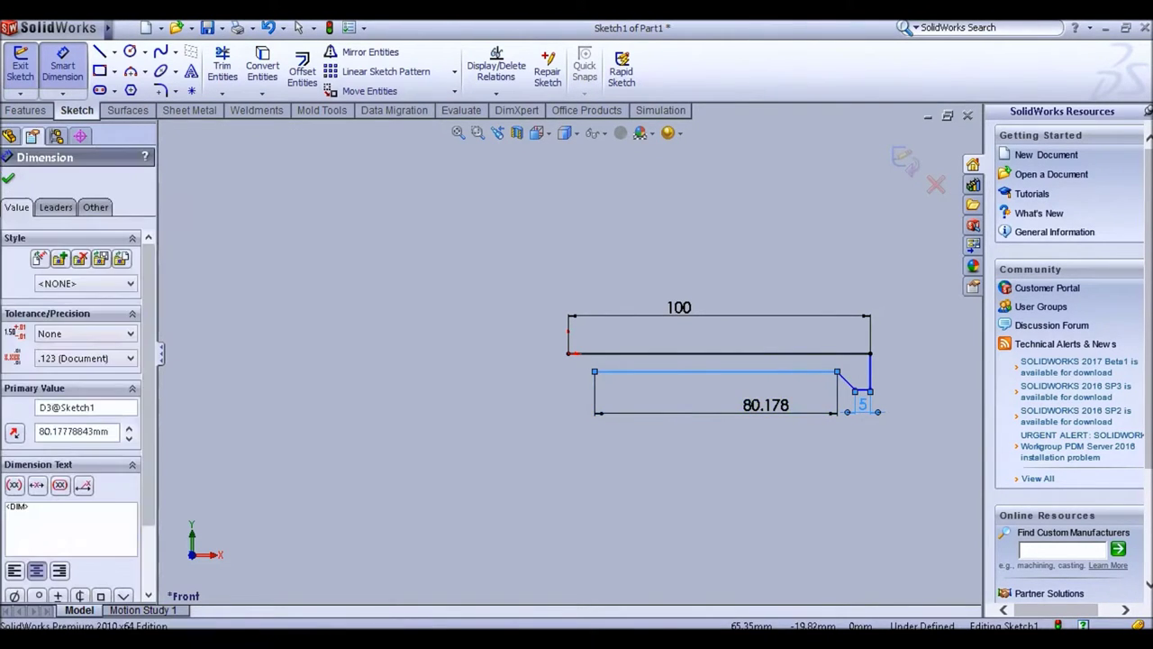
pyautogui.write('80')
pyautogui.press('Return')
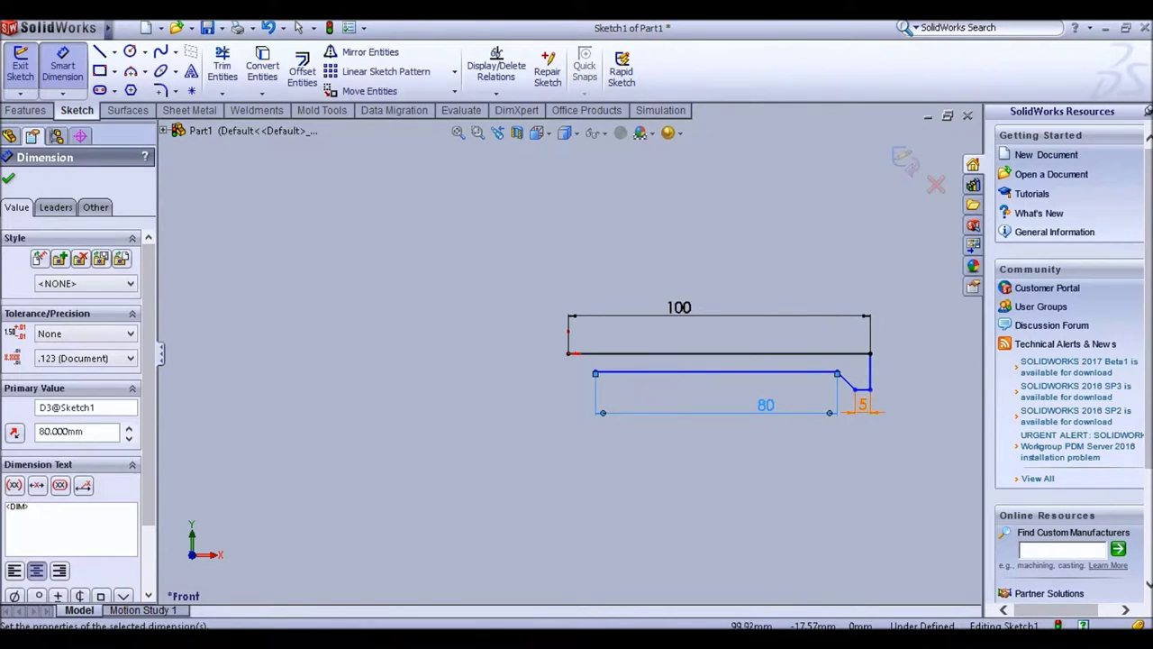
# Dimension the vertical line at the profile's outer end to 15 mm
pyautogui.scroll(-1, 870, 407)
pyautogui.click(856, 361)
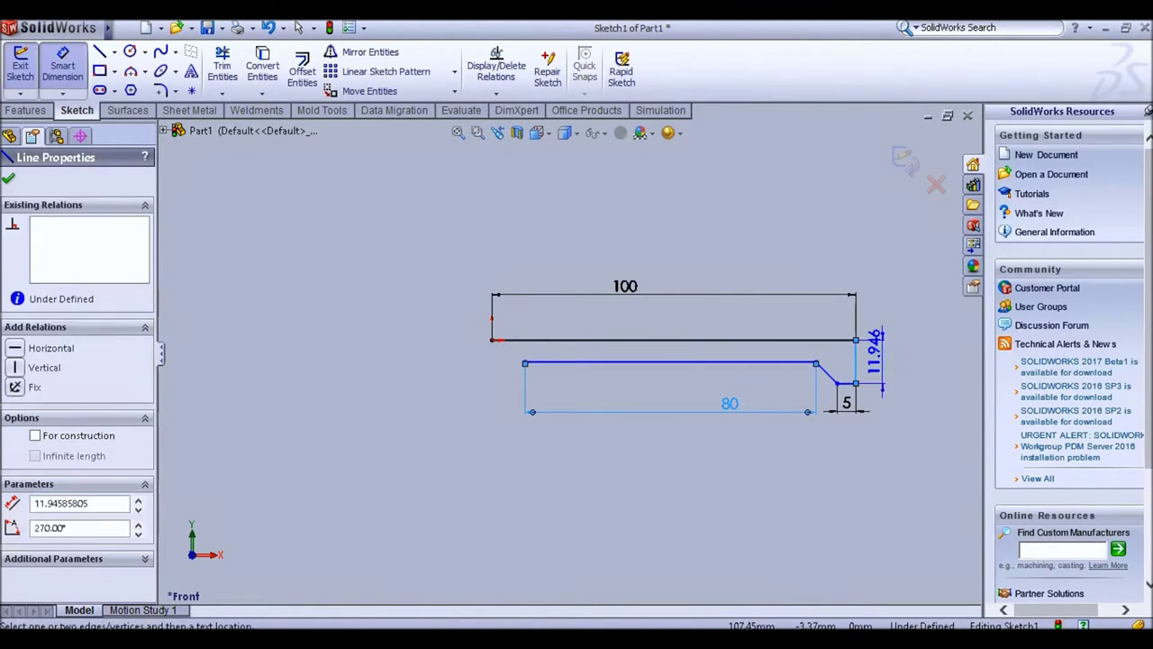
pyautogui.click(879, 360)
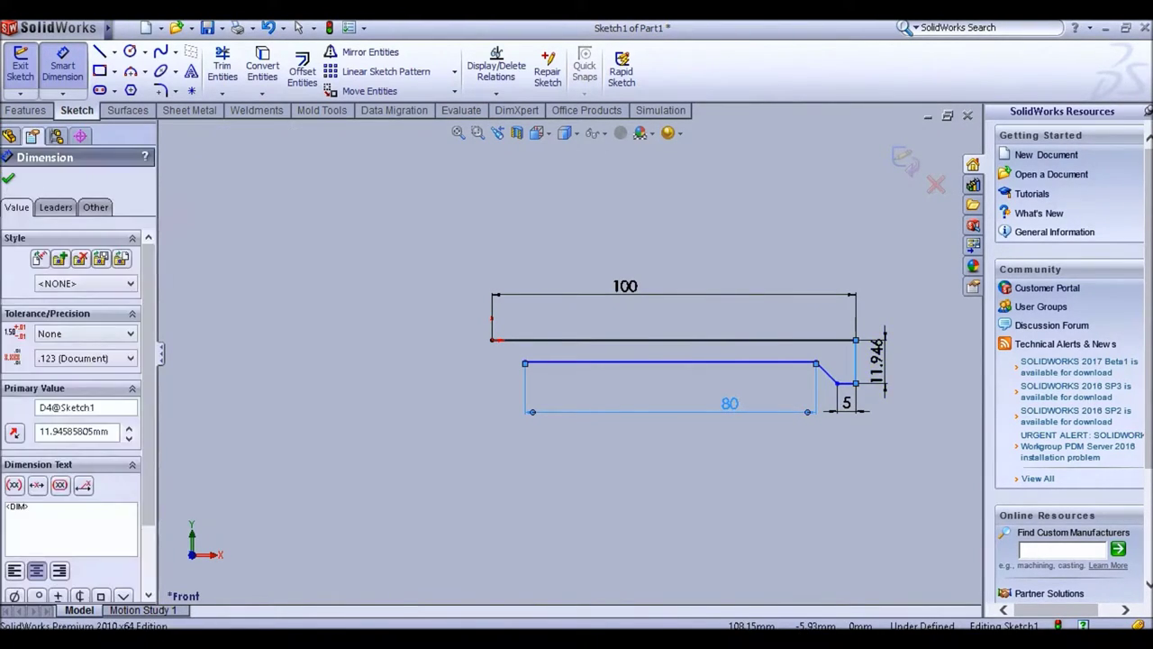
pyautogui.write('15')
pyautogui.press('Return')
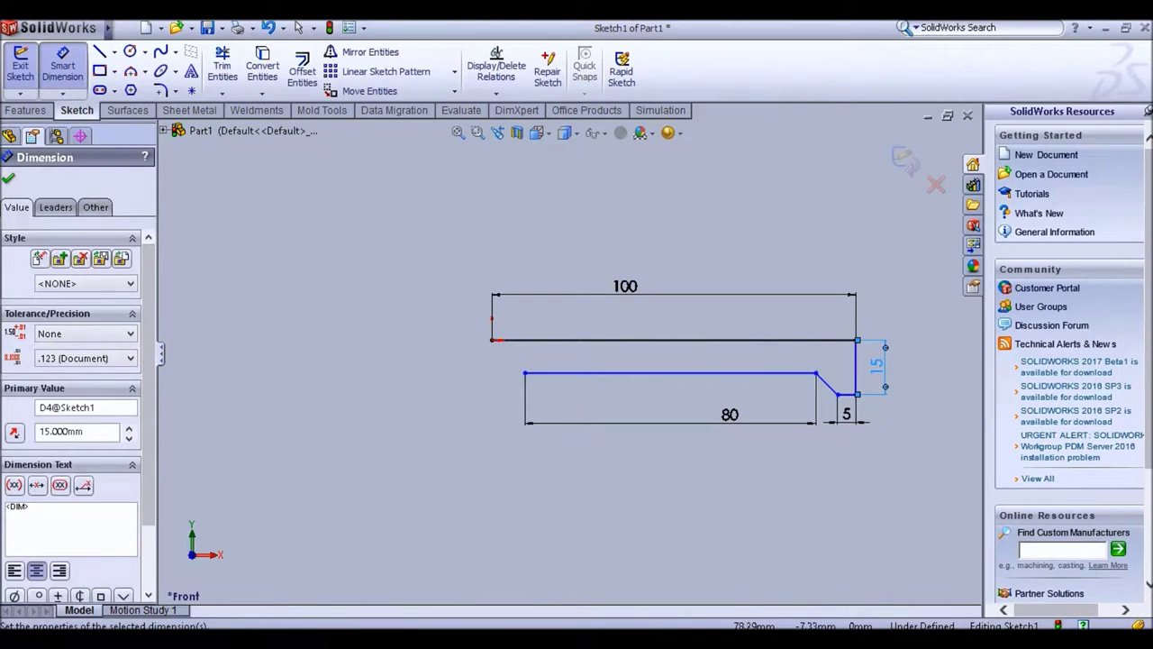
# Dimension the distance between the two long horizontal lines to 10 mm
pyautogui.click(756, 339)
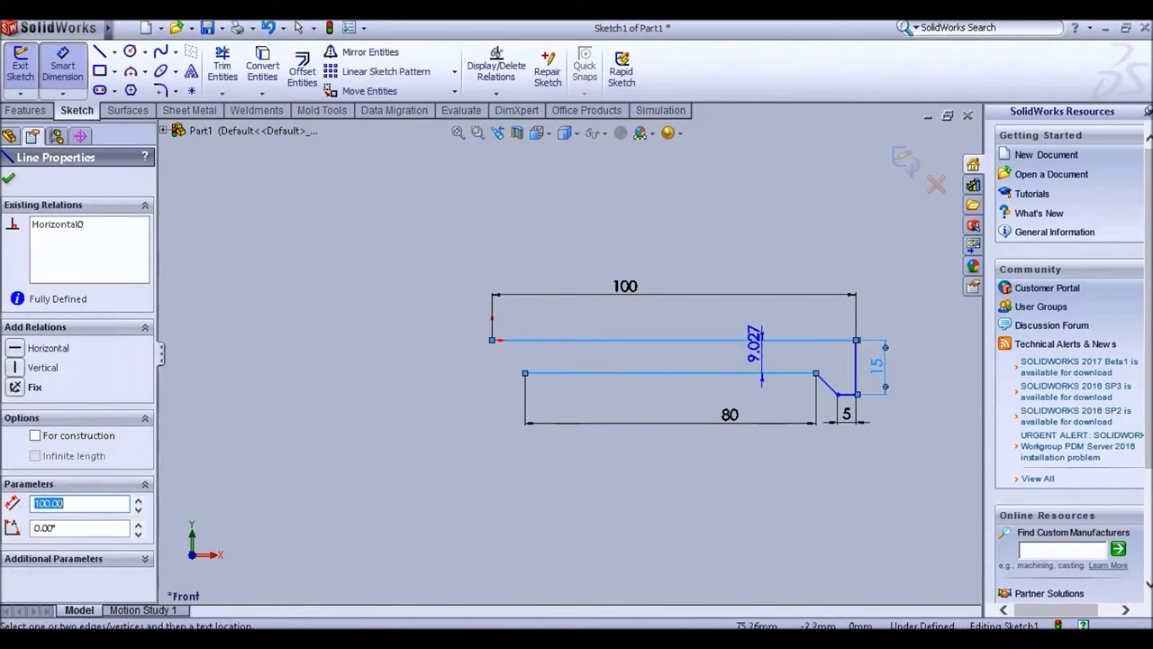
pyautogui.click(762, 377)
pyautogui.write('1')
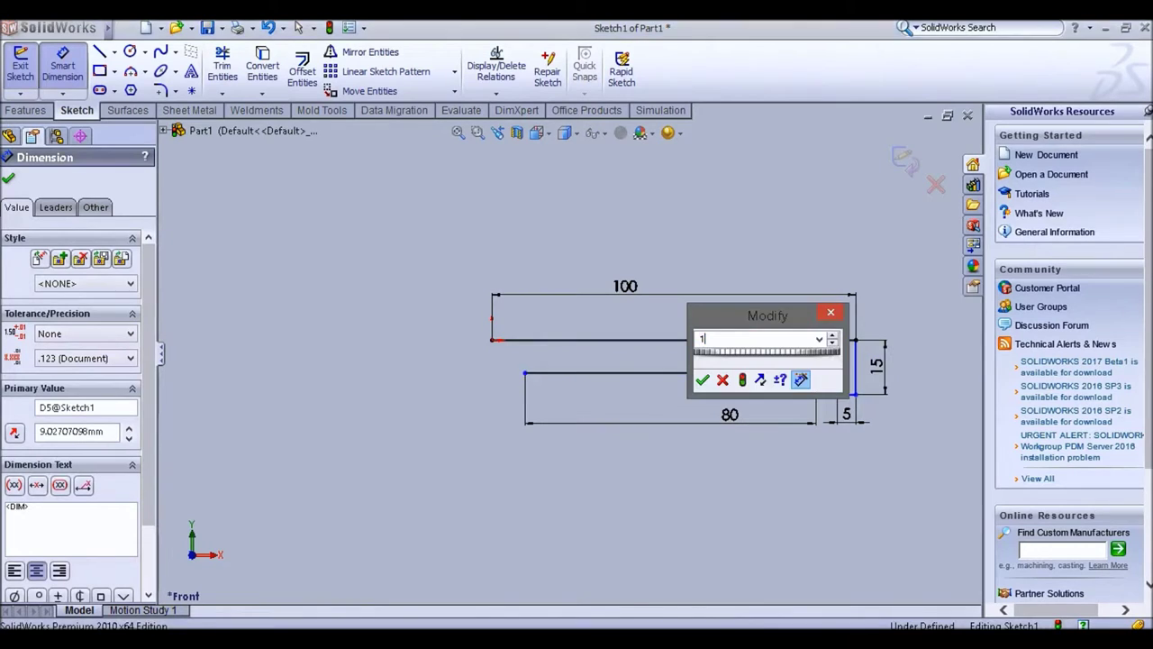
pyautogui.write('0')
pyautogui.press('Return')
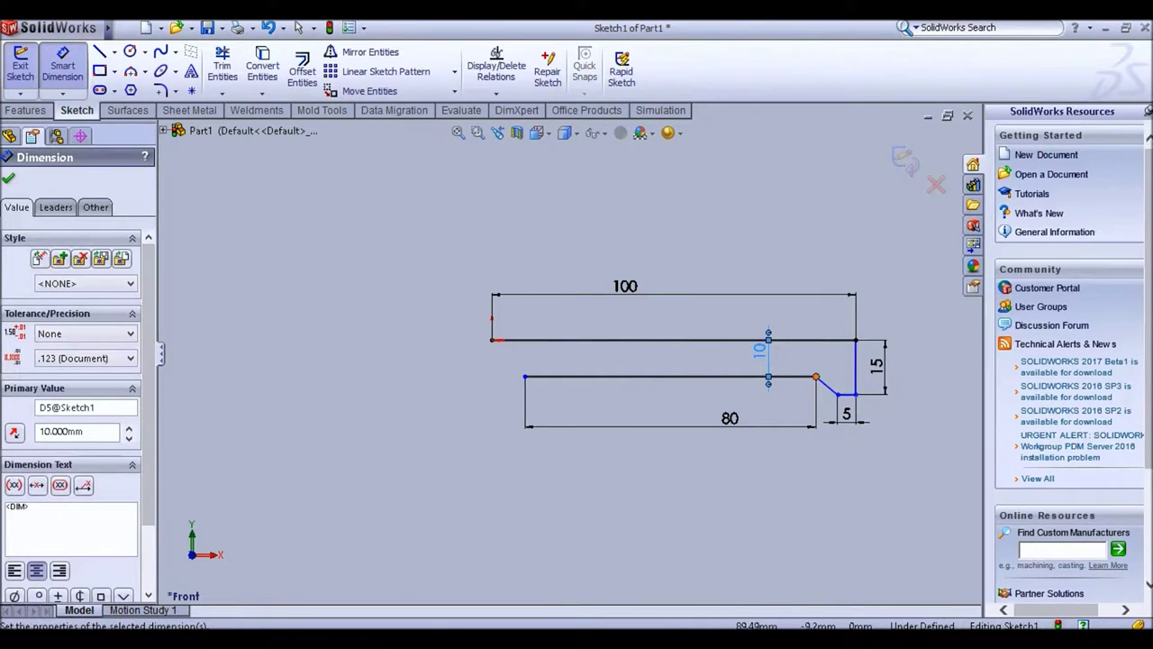
pyautogui.click(816, 377)
pyautogui.click(847, 394)
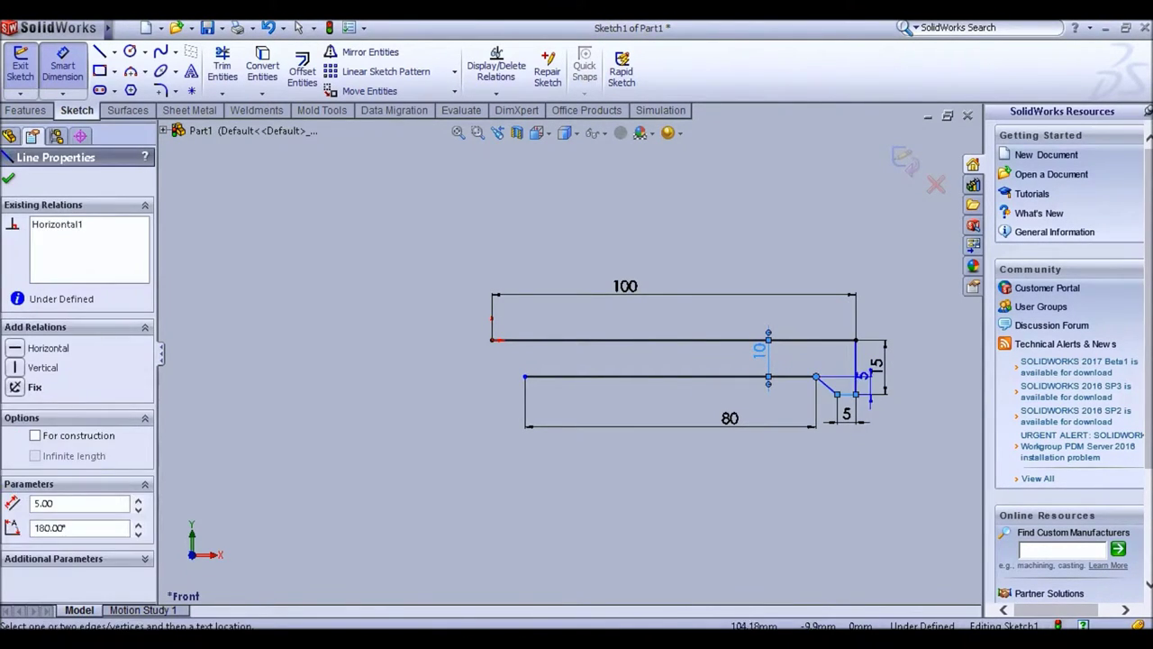
pyautogui.press('Escape')
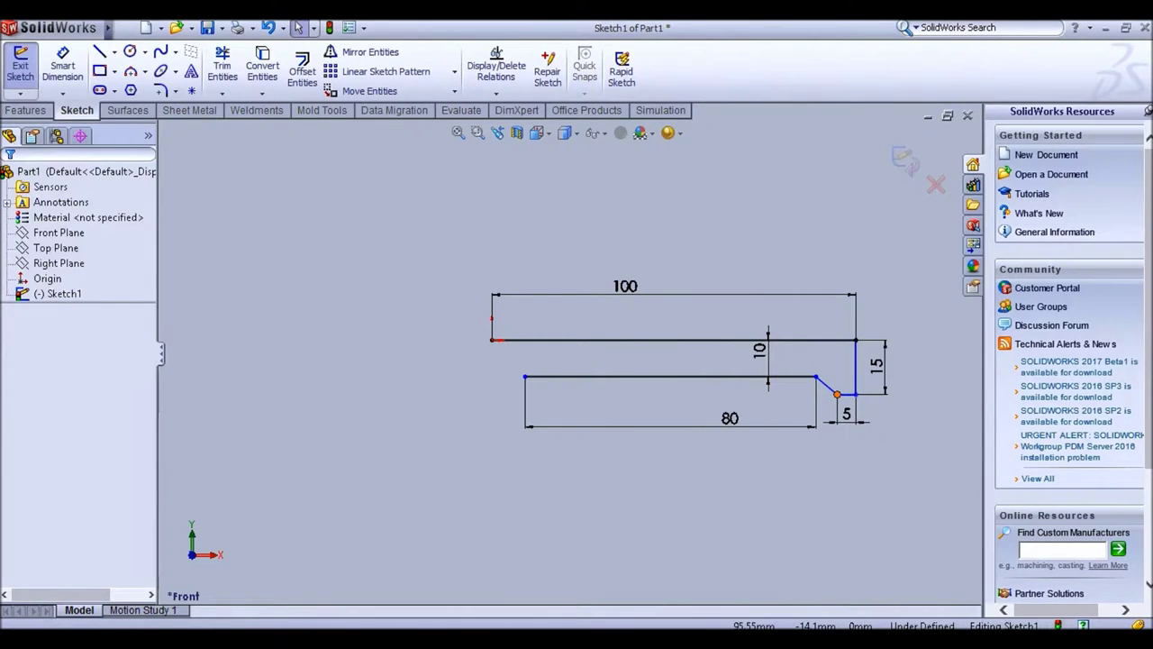
# Dimension the horizontal distance between the two ends of the short sloped line to 5 mm
pyautogui.click(816, 377)
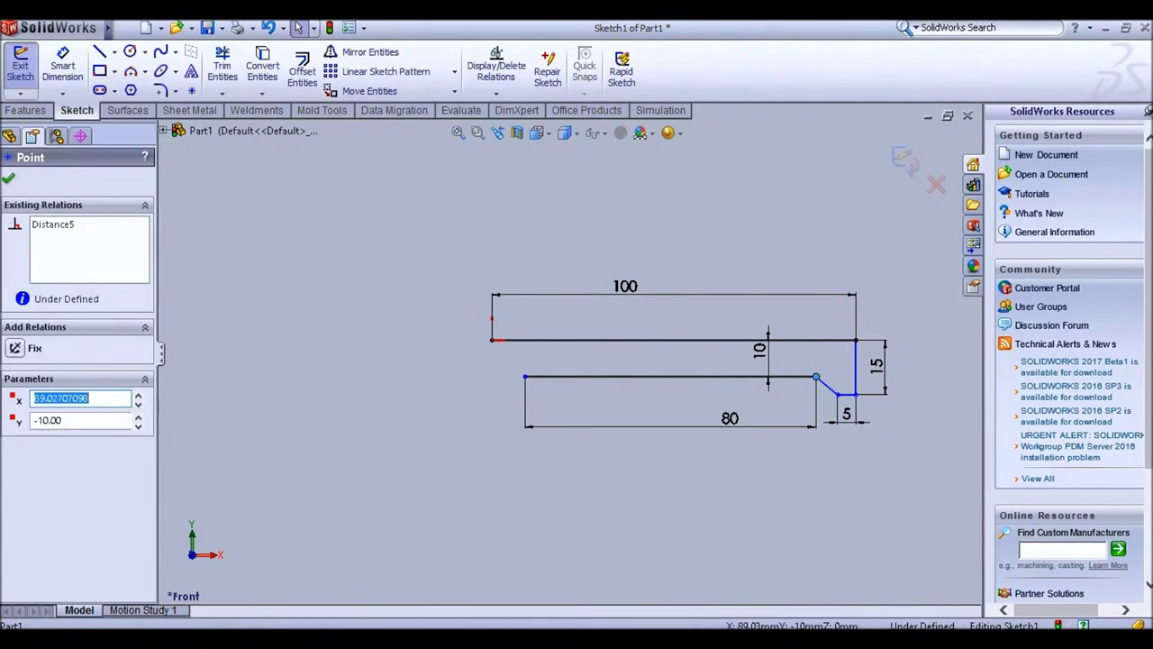
pyautogui.click(63, 66)
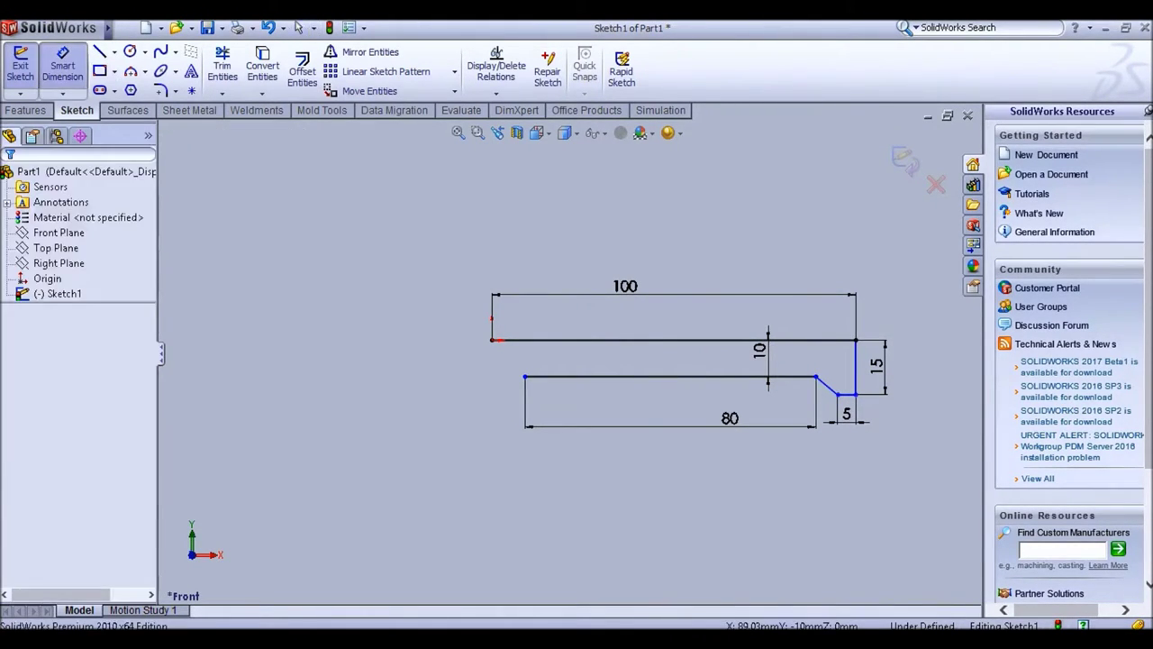
pyautogui.click(816, 376)
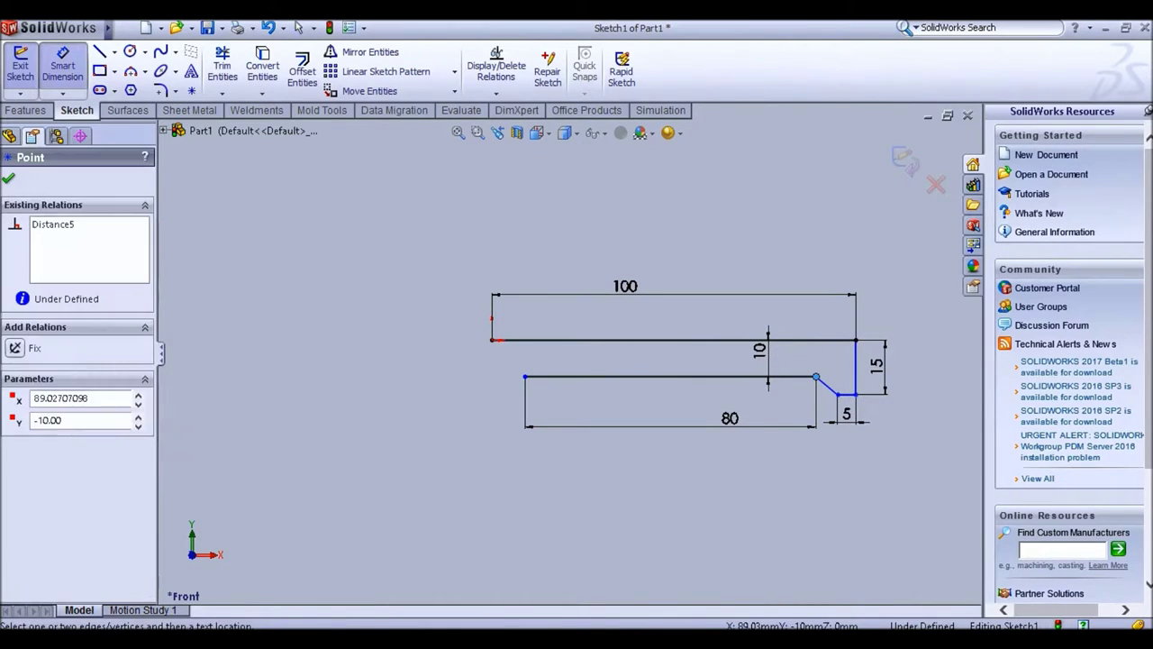
pyautogui.click(837, 394)
pyautogui.click(829, 448)
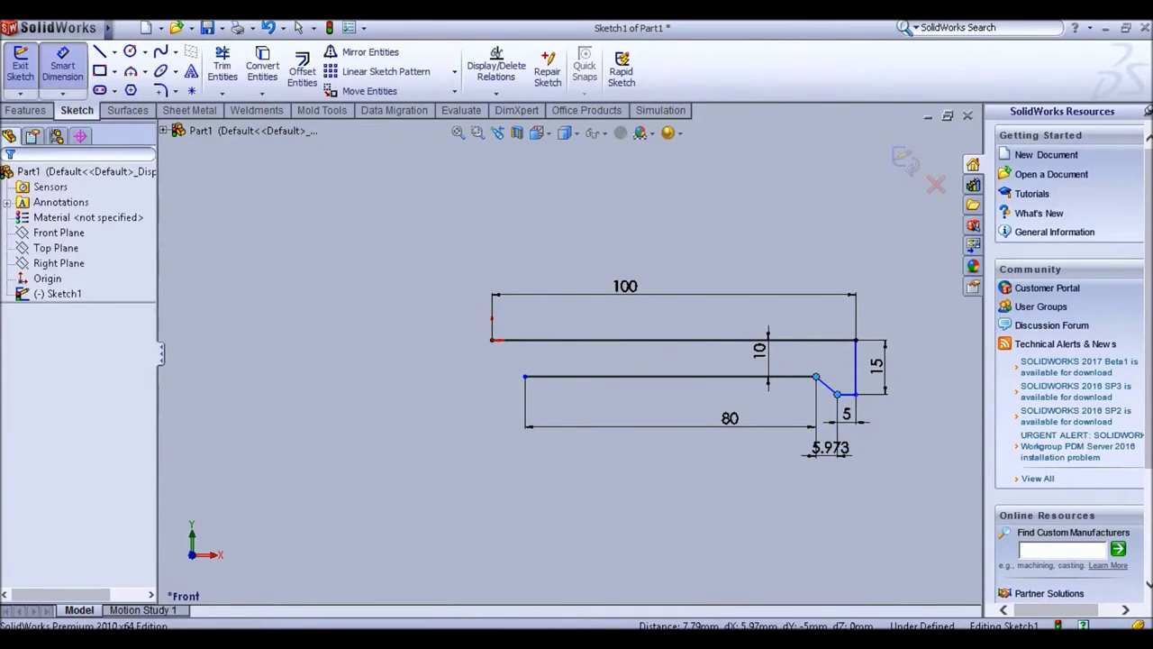
pyautogui.write('5')
pyautogui.press('Return')
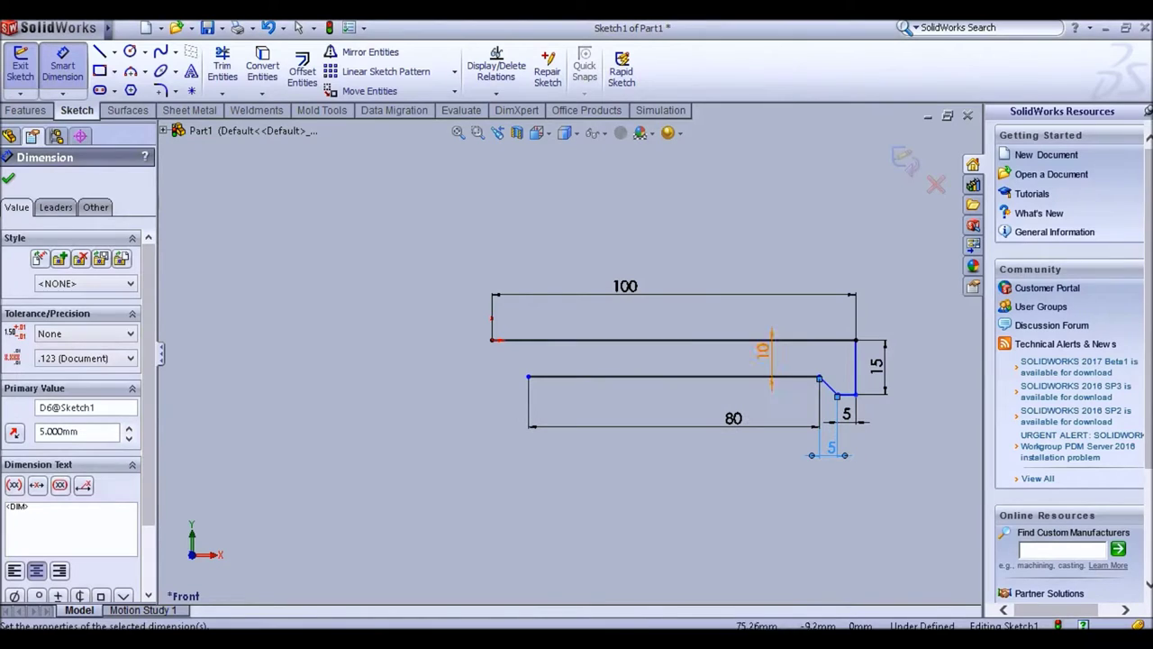
pyautogui.scroll(1, 802, 351)
pyautogui.scroll(-2, 801, 351)
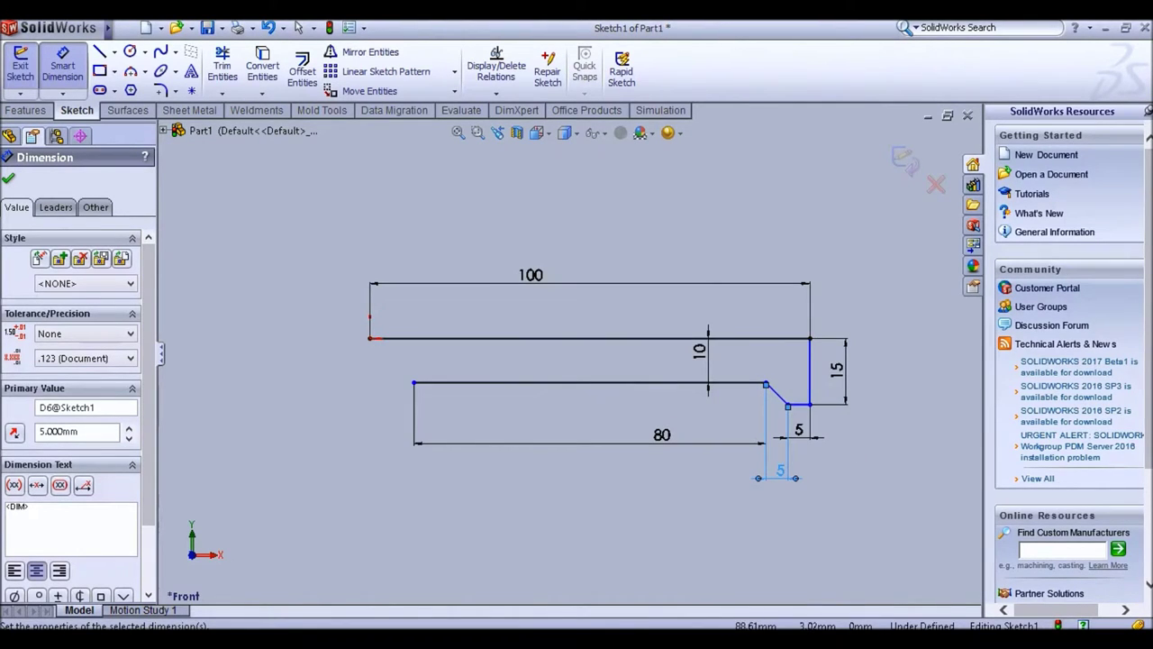
pyautogui.click(63, 68)
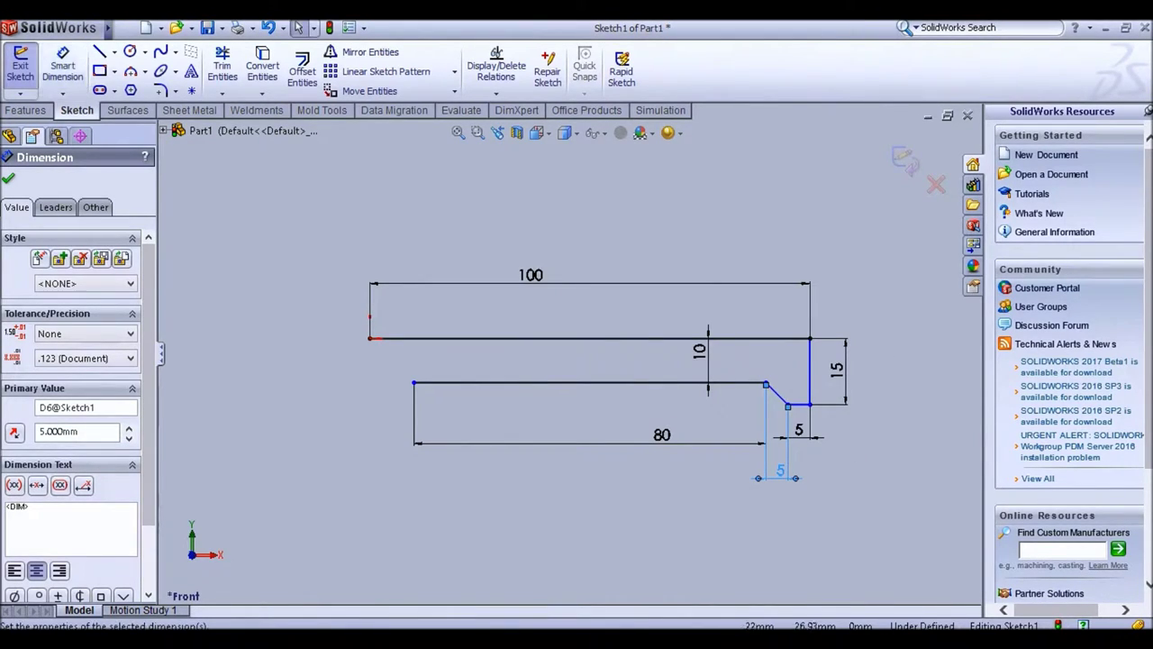
pyautogui.click(100, 52)
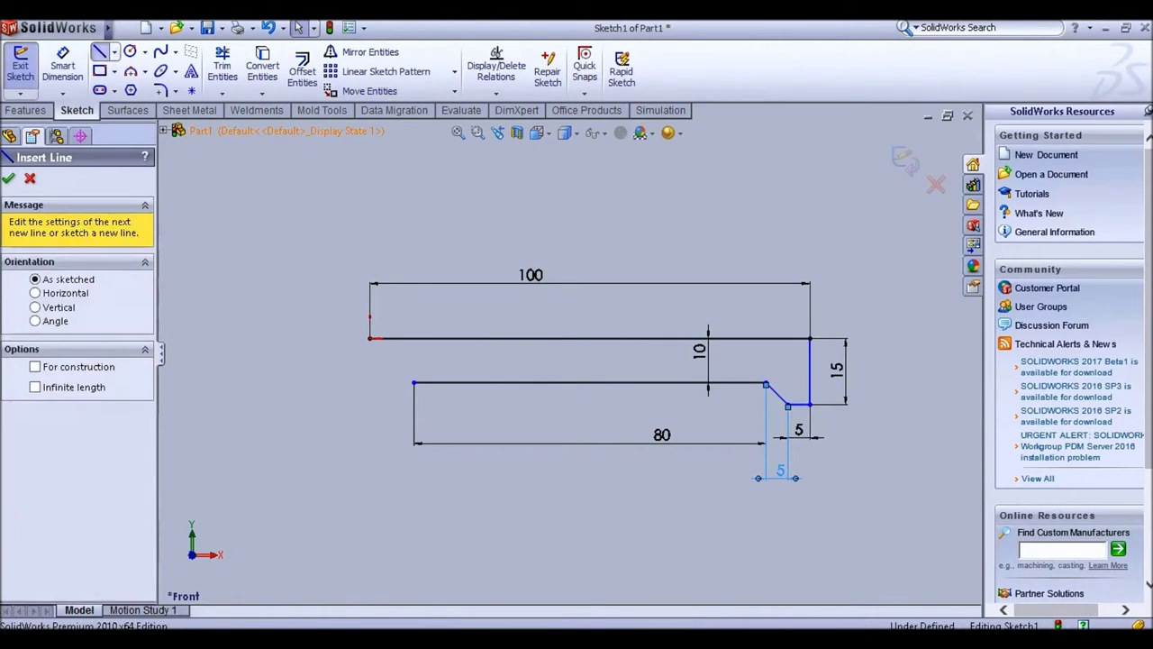
pyautogui.click(587, 338)
pyautogui.press('Escape')
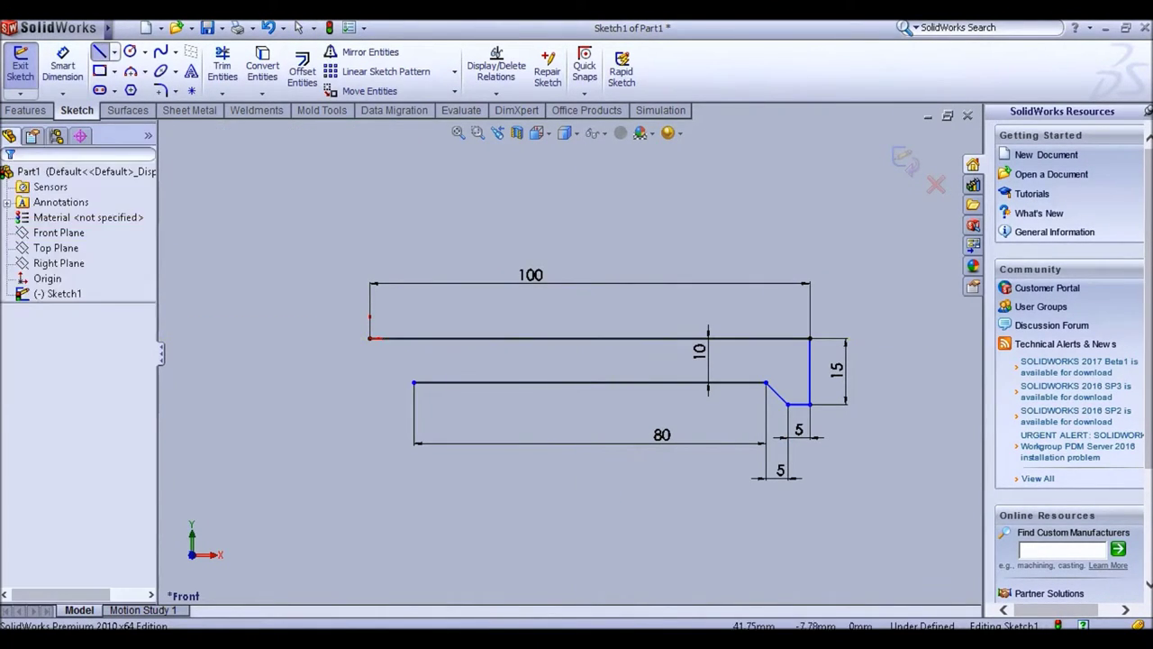
pyautogui.press('Escape')
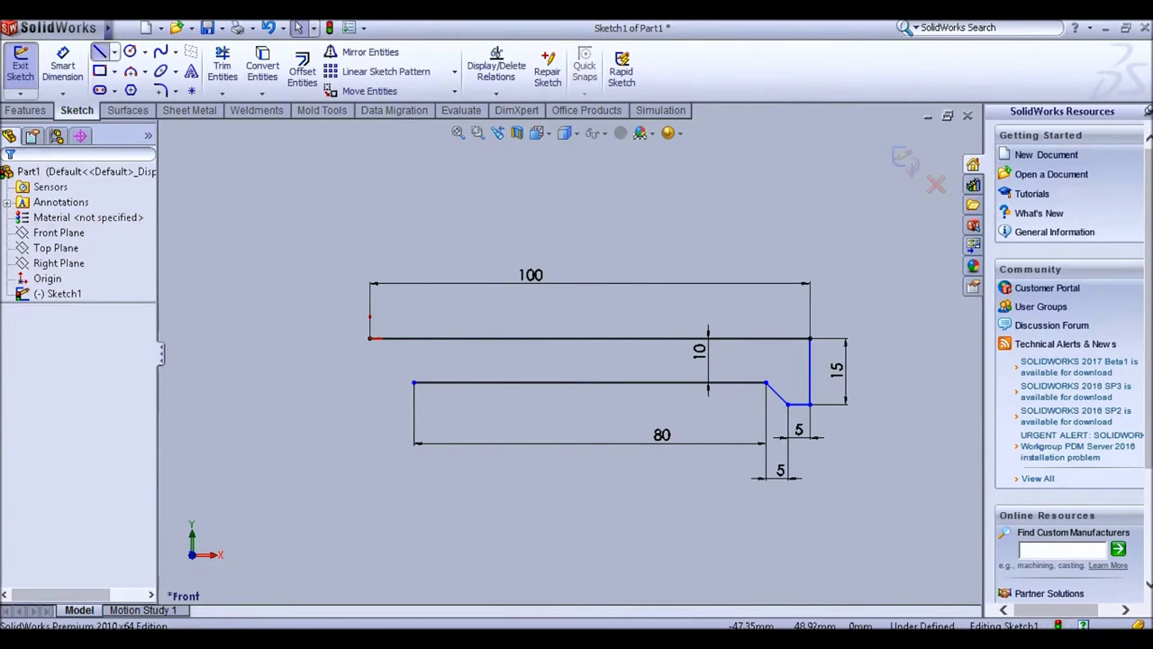
# Draw a vertical line about 33 mm long downward from the midpoint of the 100 mm line
pyautogui.click(100, 52)
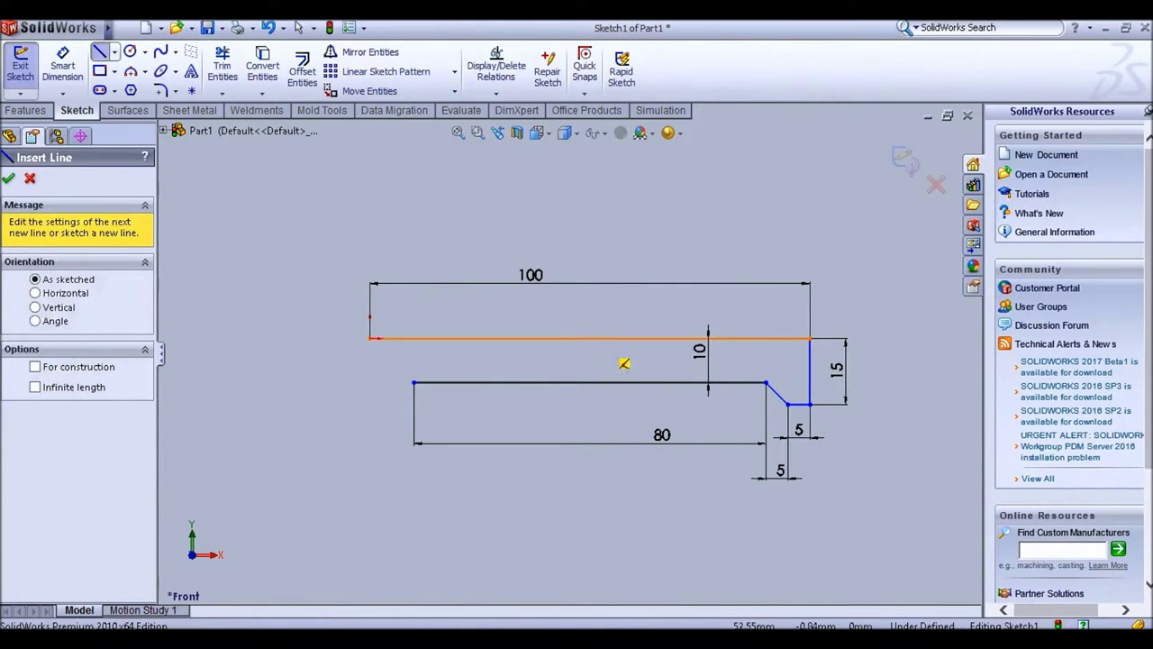
pyautogui.click(588, 338)
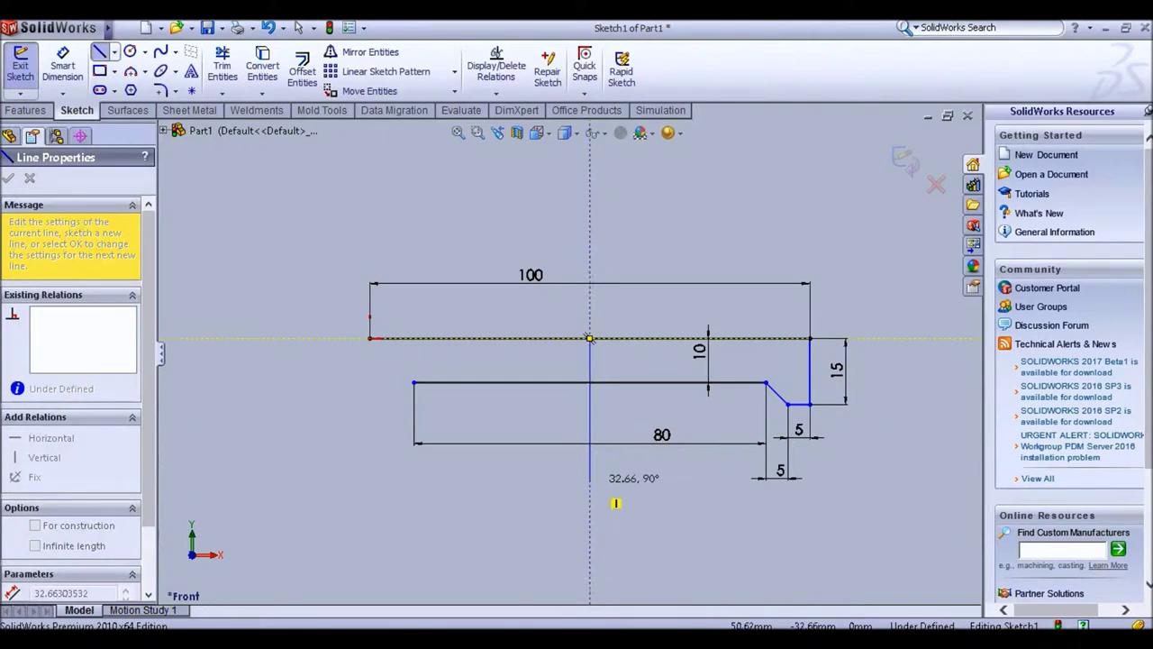
pyautogui.click(590, 480)
pyautogui.press('Escape')
# Mirror the vertical, short horizontal and sloped end lines about the middle vertical line, and delete that middle line
pyautogui.moveTo(731, 296); pyautogui.dragTo(888, 464)
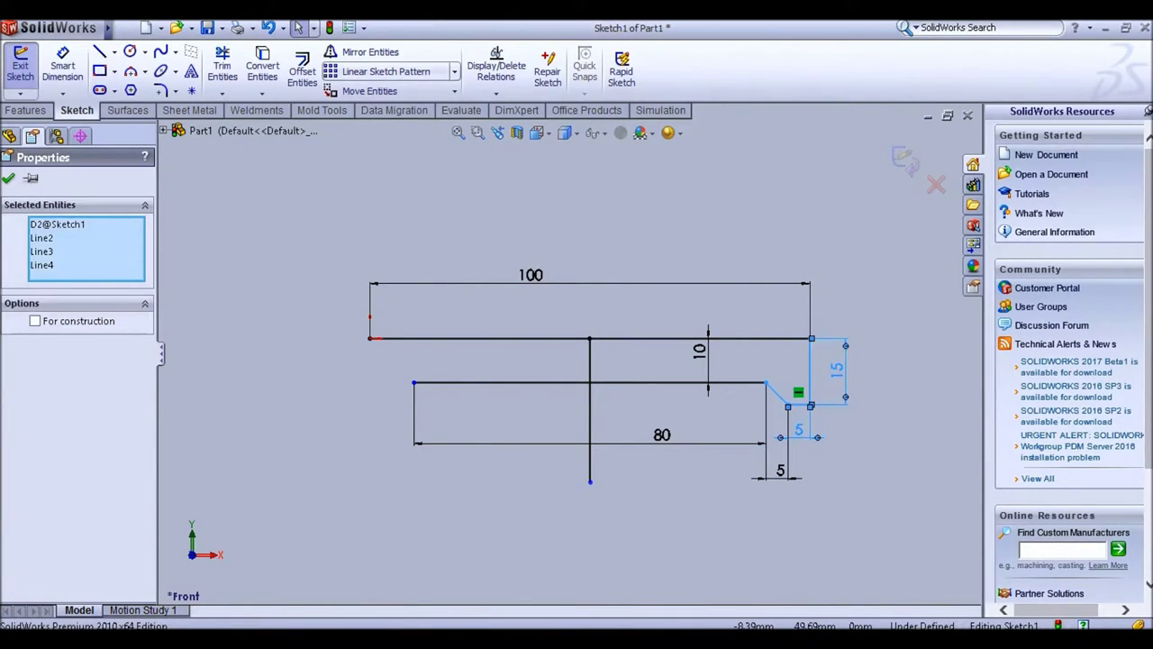
pyautogui.click(365, 52)
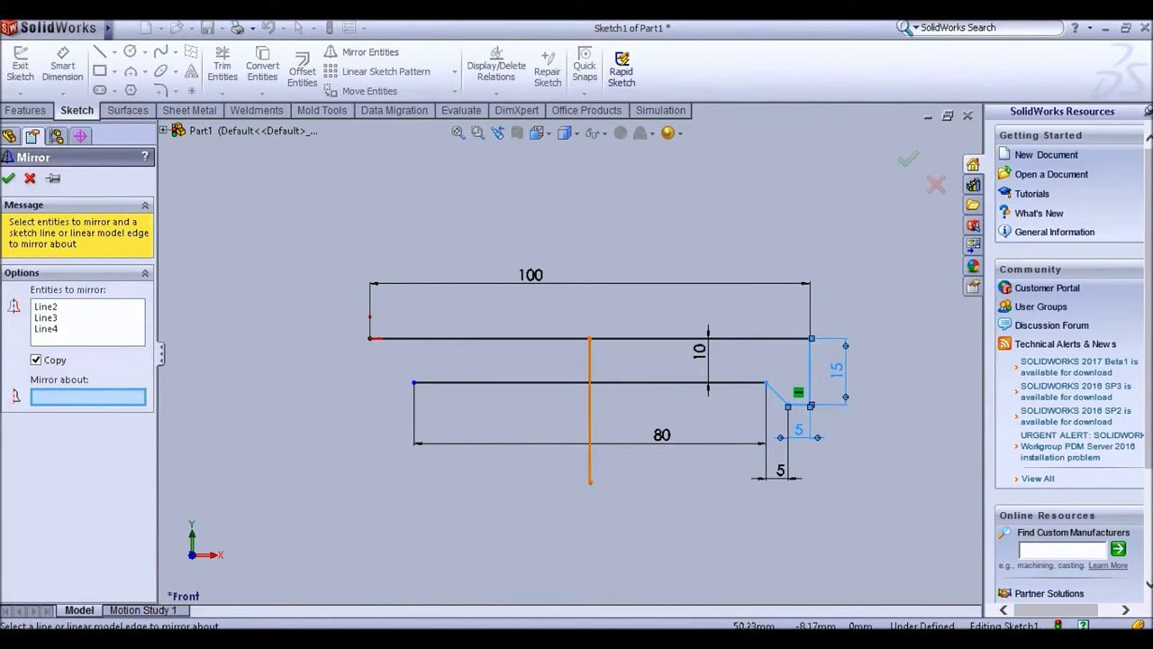
pyautogui.click(590, 369)
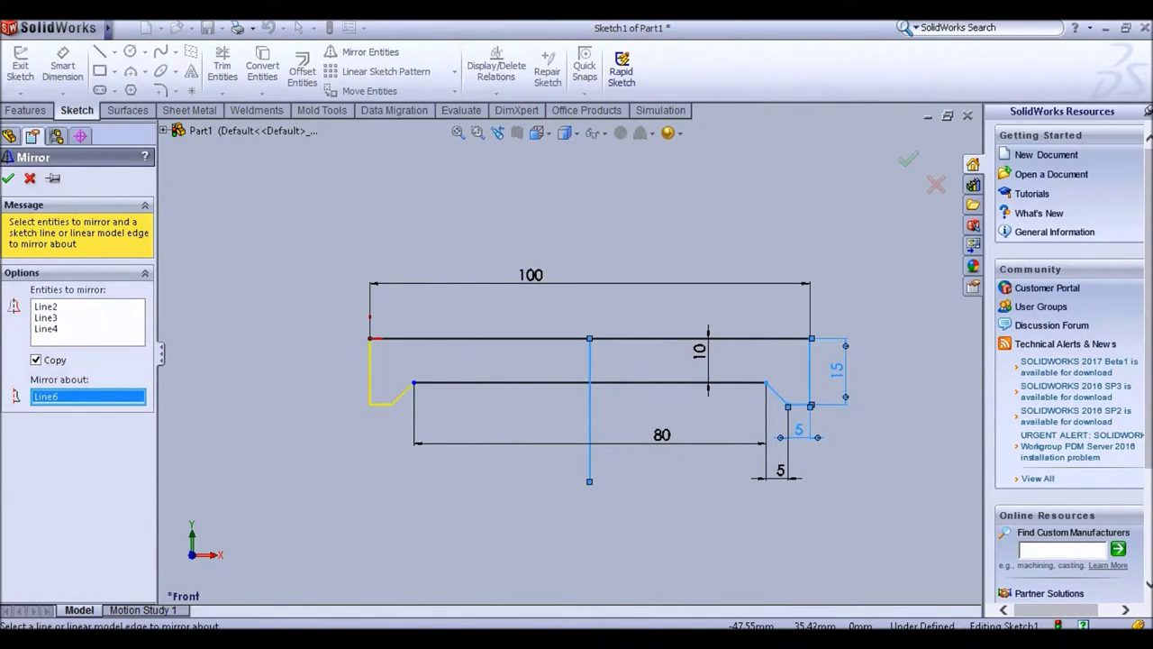
pyautogui.click(8, 179)
pyautogui.click(590, 428)
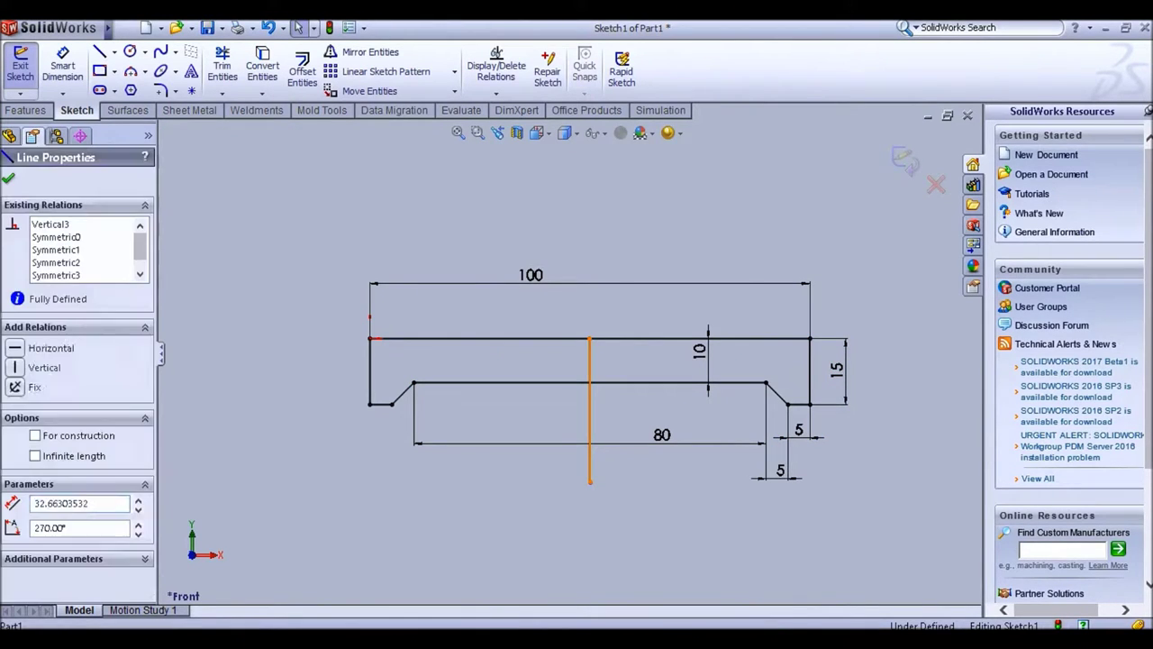
pyautogui.press('Delete')
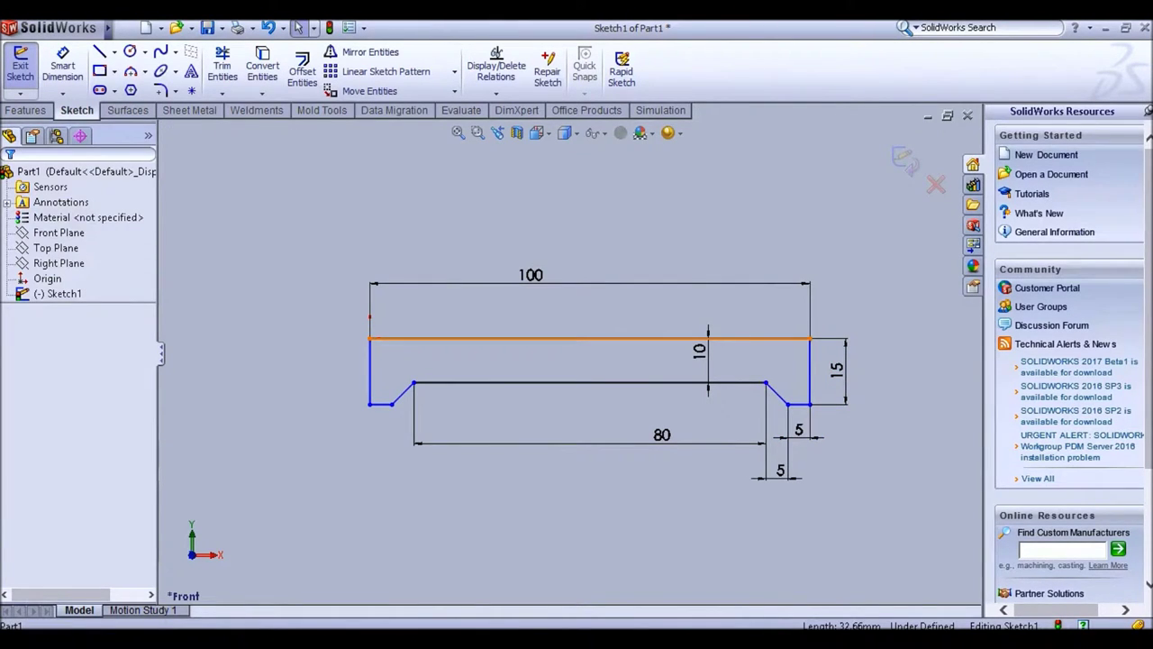
# Draw a vertical line about 92 mm long upward from the midpoint of the 80 mm line
pyautogui.scroll(5, 541, 439)
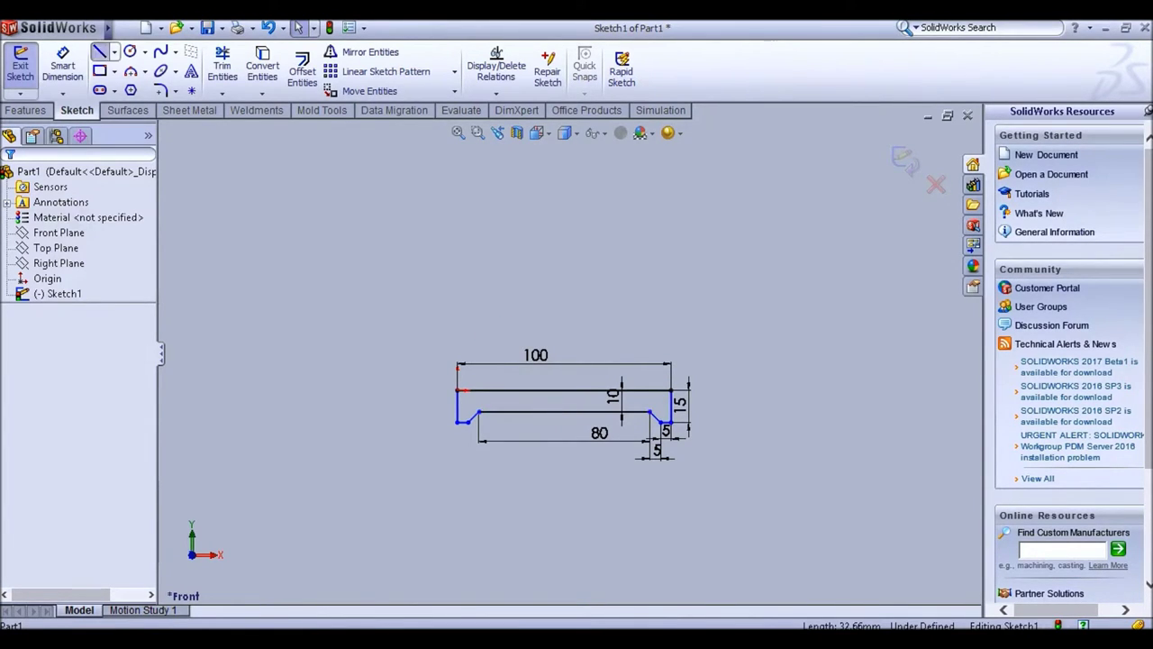
pyautogui.click(100, 51)
pyautogui.click(563, 411)
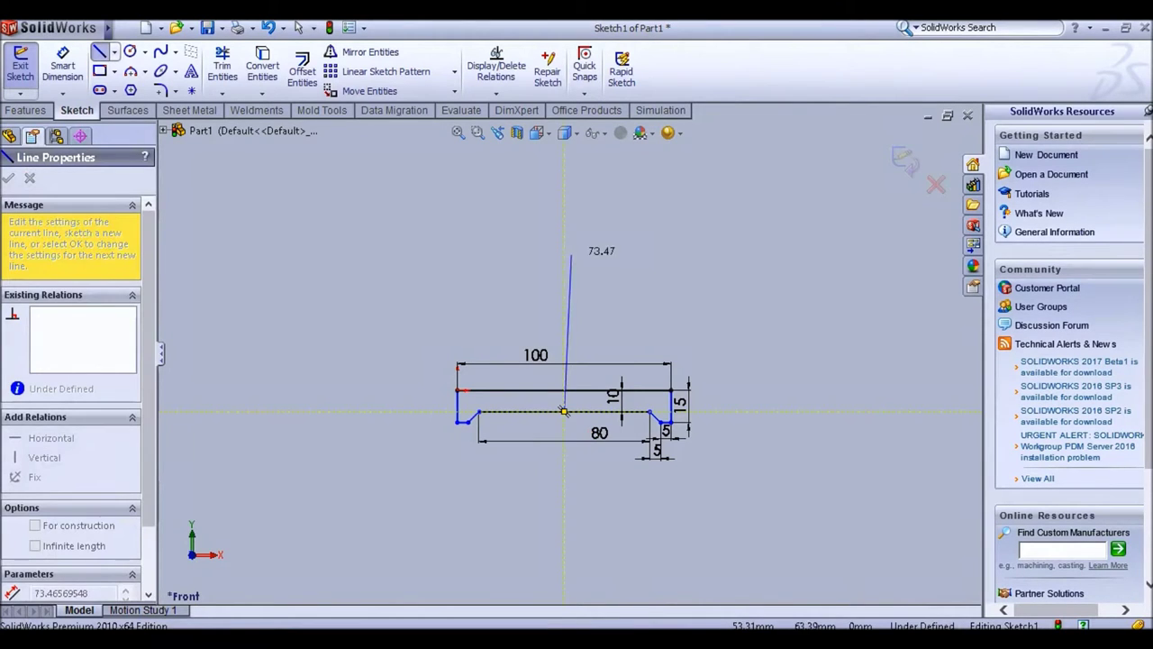
pyautogui.click(565, 216)
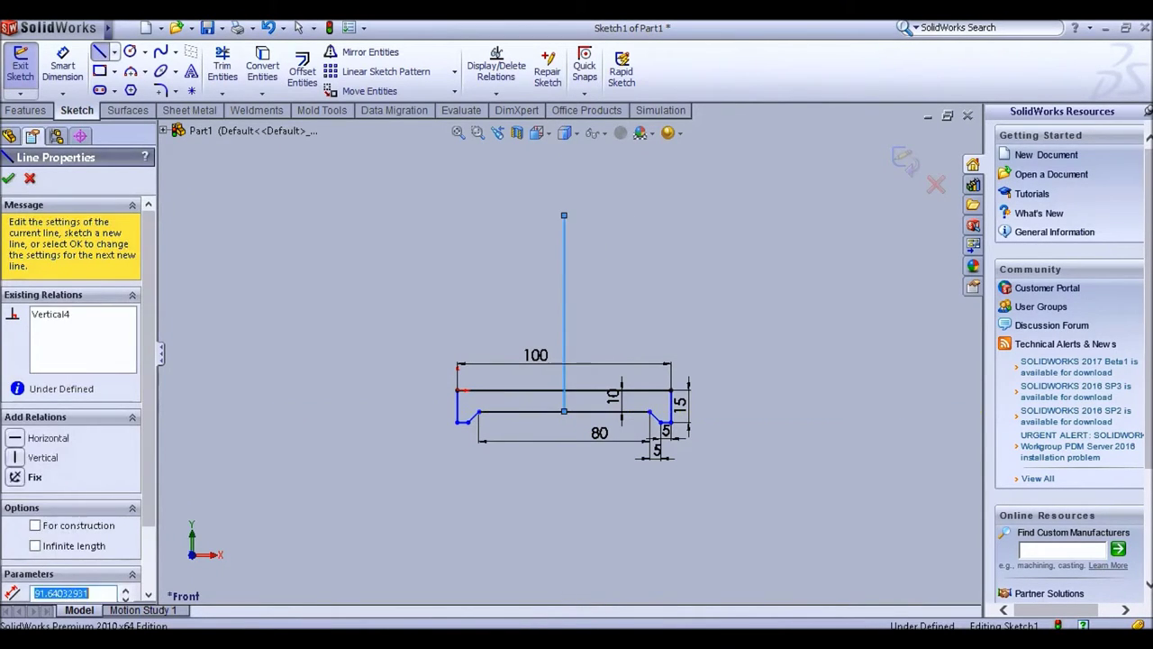
pyautogui.press('Escape')
pyautogui.press('Escape')
# Dimension the vertical middle line's length to 75 mm
pyautogui.click(62, 67)
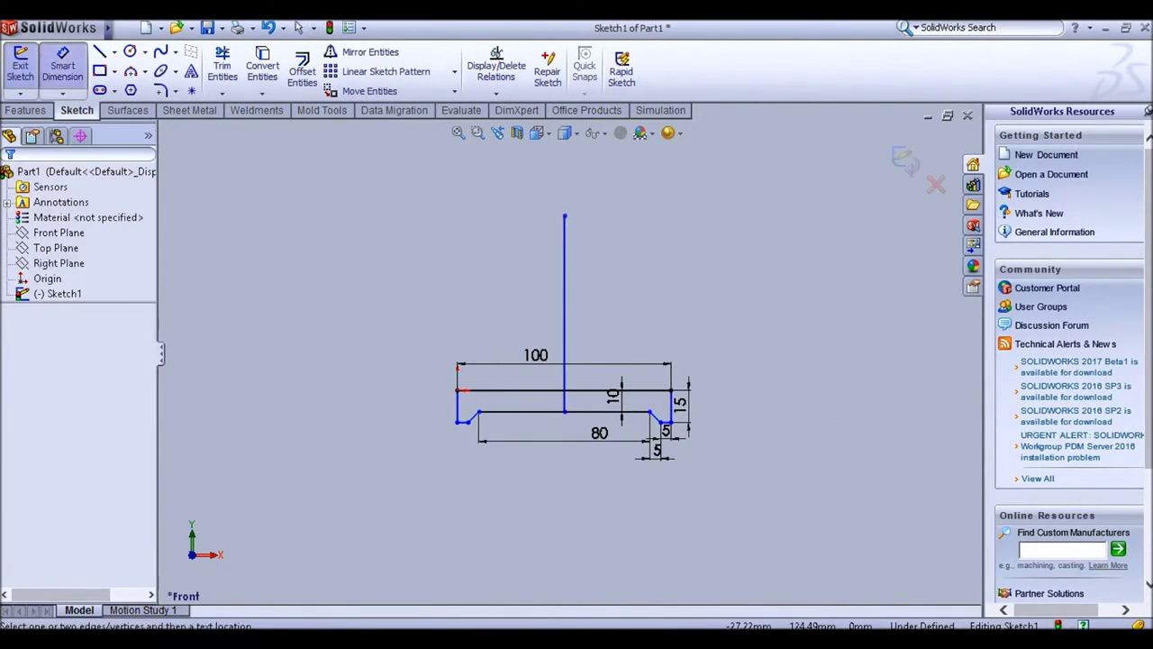
pyautogui.click(565, 306)
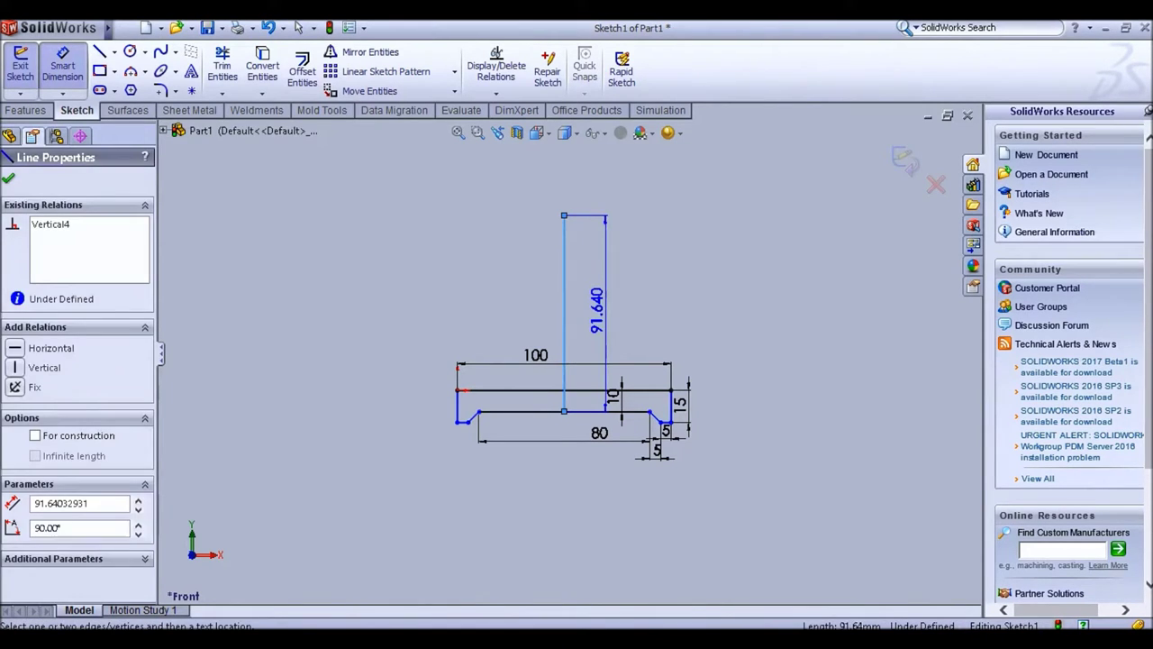
pyautogui.click(605, 307)
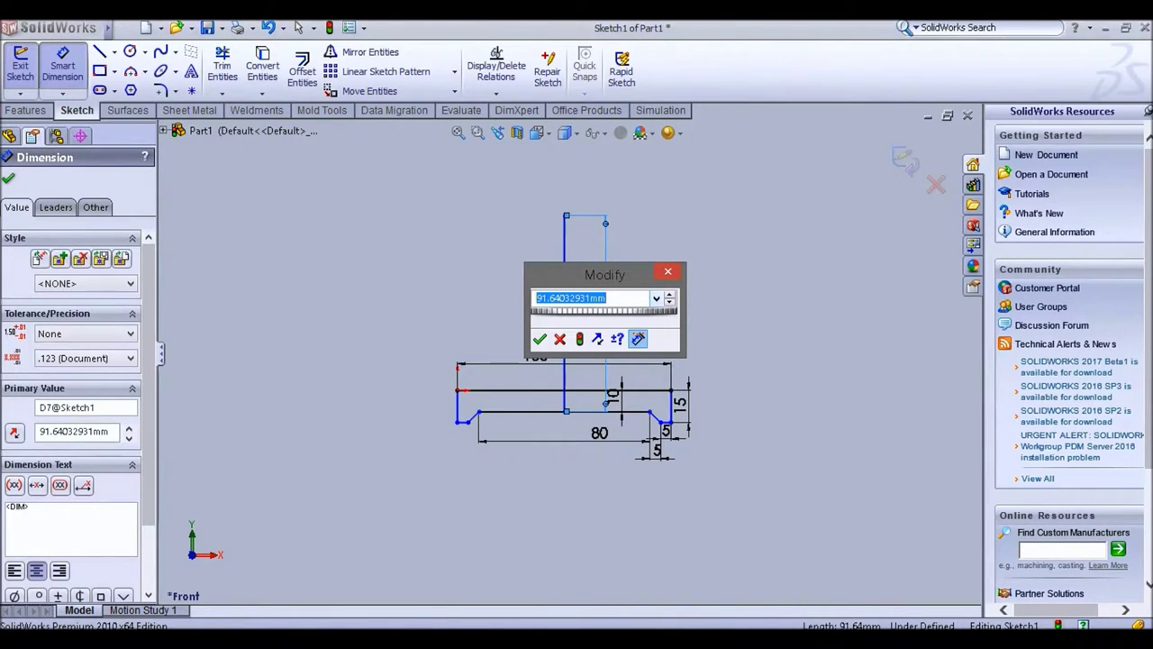
pyautogui.write('75')
pyautogui.press('Return')
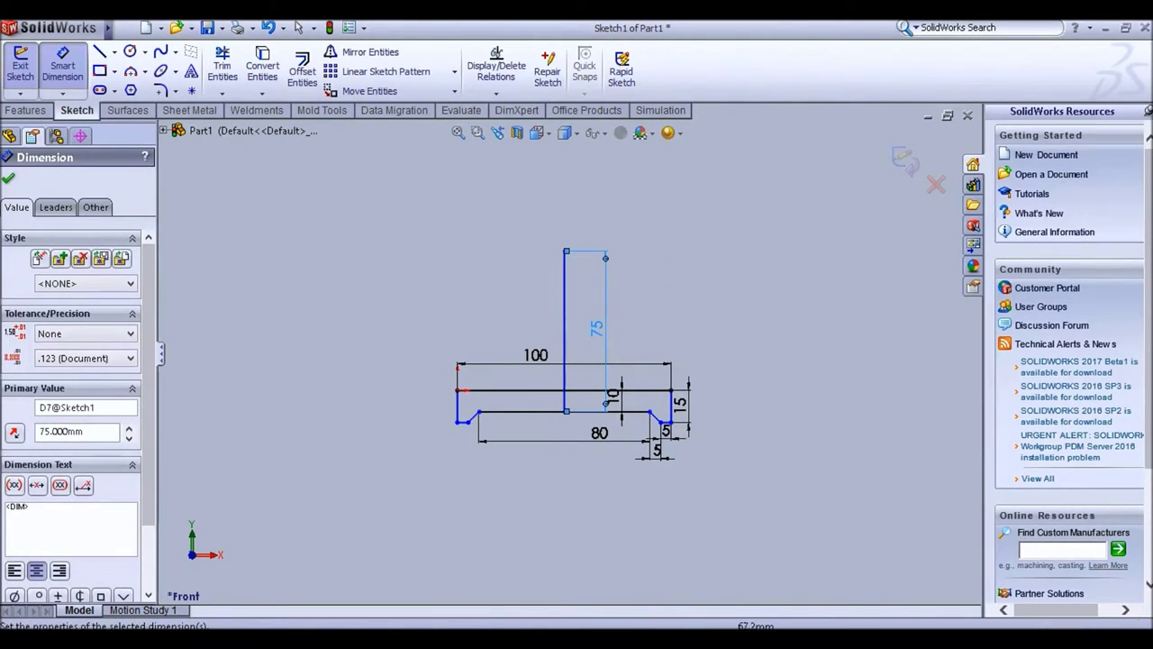
# Draw connected lines from the 100 mm line's outer end about 12 mm inward along it and about 75 mm up to the vertical line's top end
pyautogui.scroll(1, 571, 365)
pyautogui.scroll(-1, 573, 371)
pyautogui.scroll(-2, 565, 392)
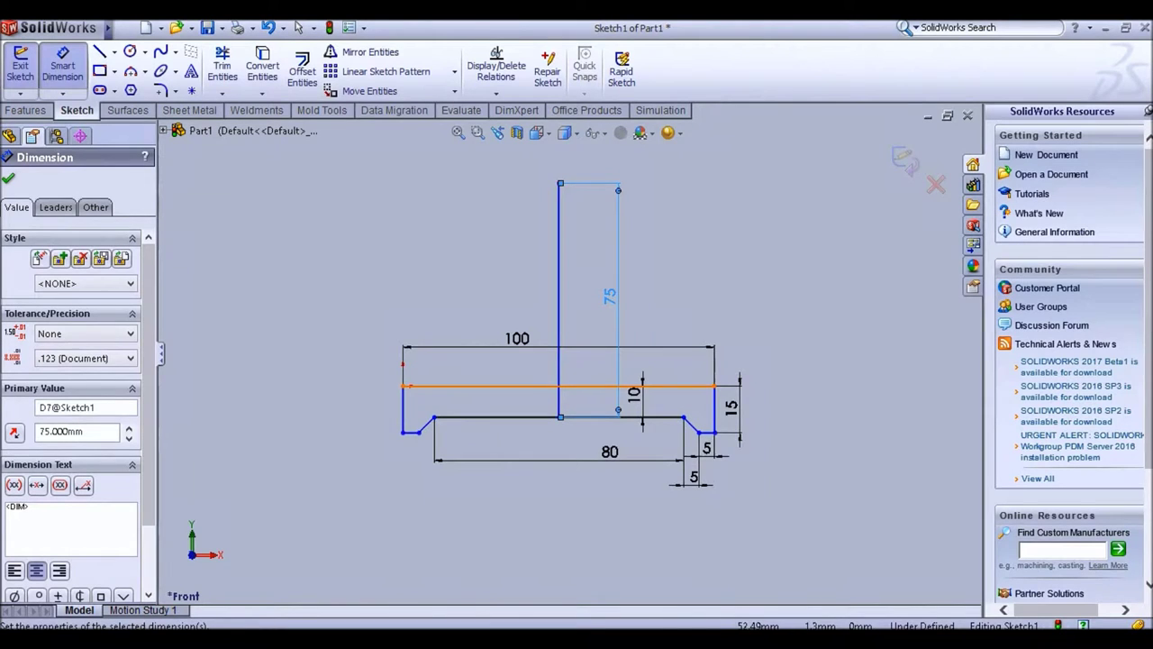
pyautogui.scroll(2, 569, 353)
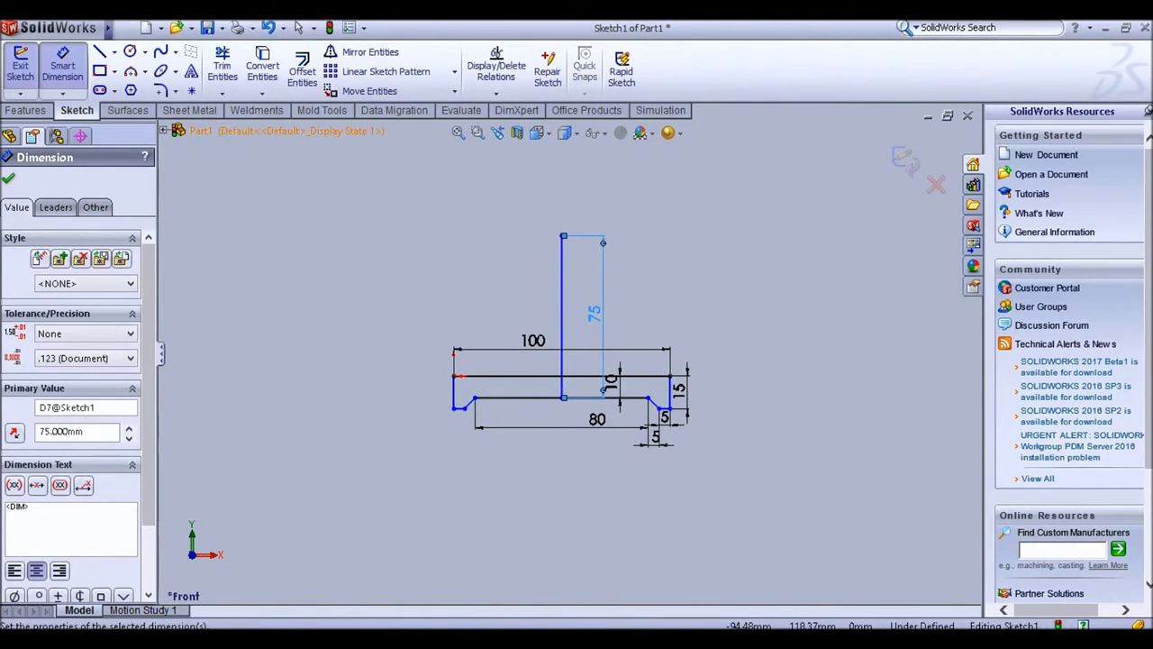
pyautogui.click(99, 51)
pyautogui.scroll(-2, 720, 411)
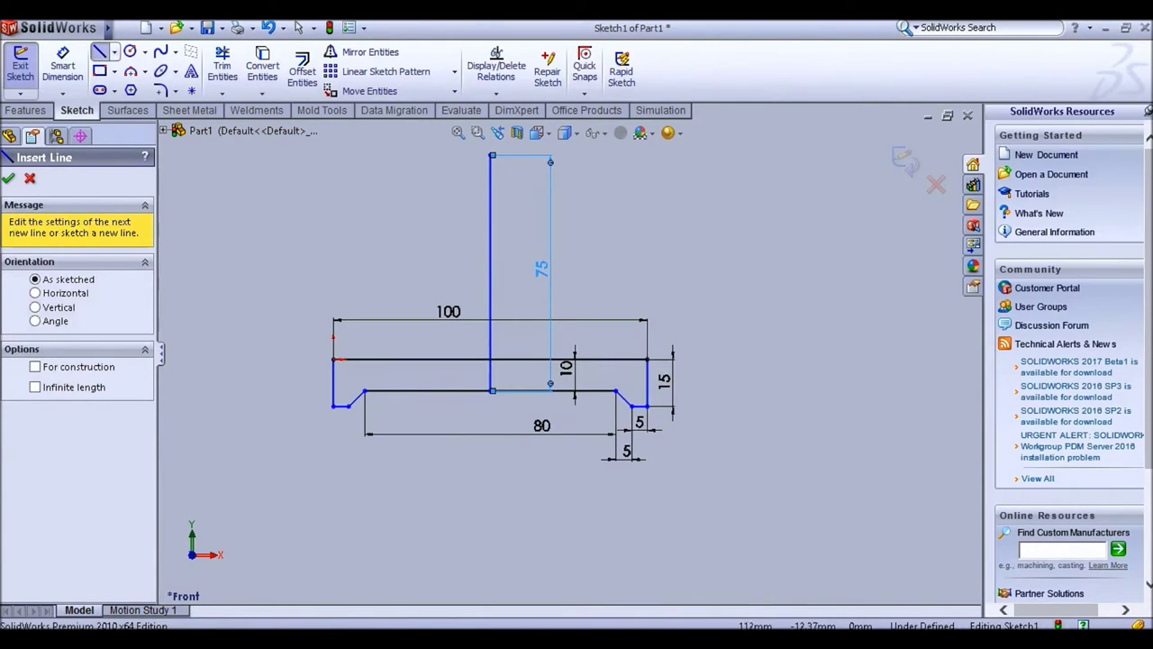
pyautogui.click(647, 359)
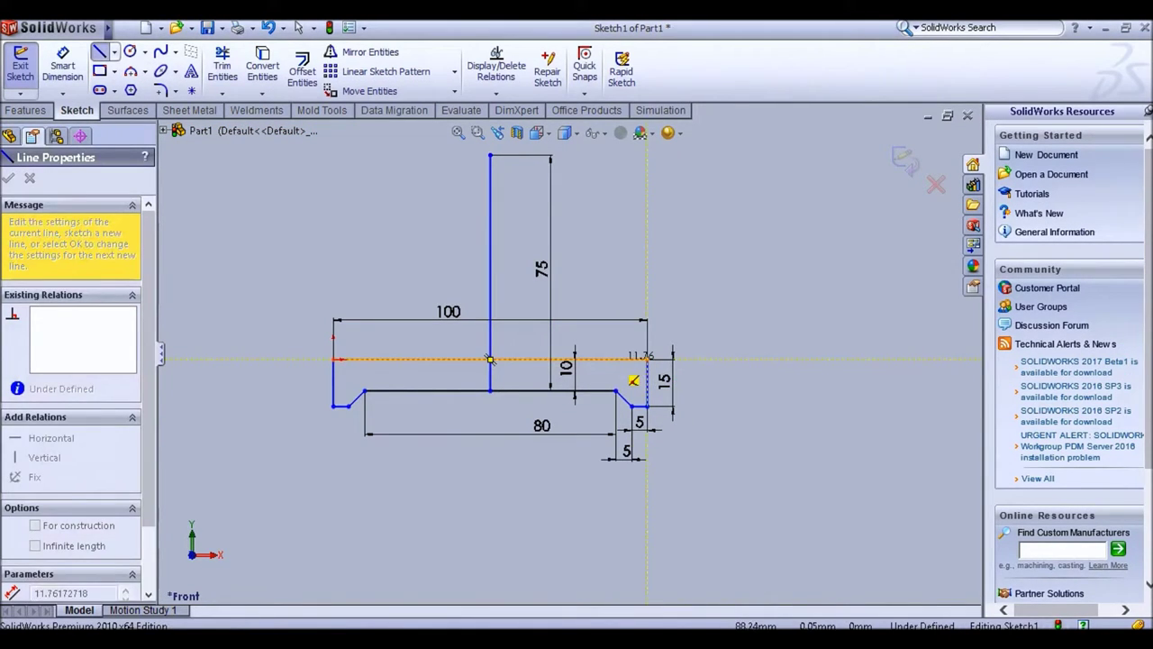
pyautogui.click(610, 359)
pyautogui.click(490, 155)
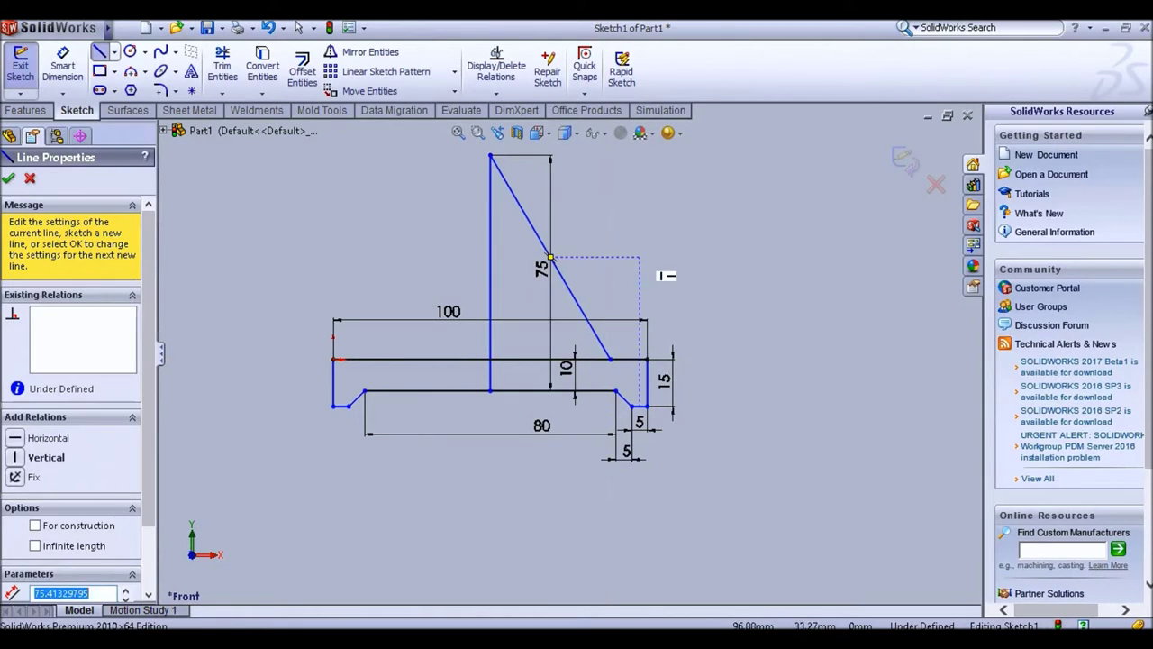
pyautogui.press('Escape')
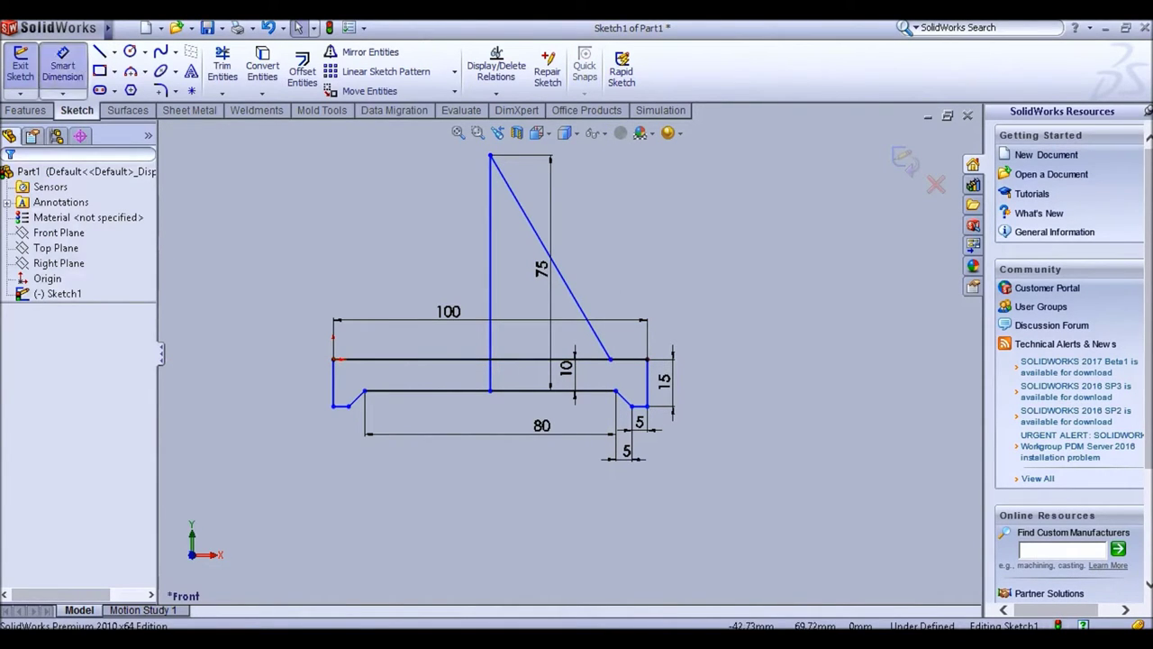
# Dimension the distance between the tall sloped line's lower end and the outer end of the 100 mm line to 10 mm
pyautogui.click(62, 65)
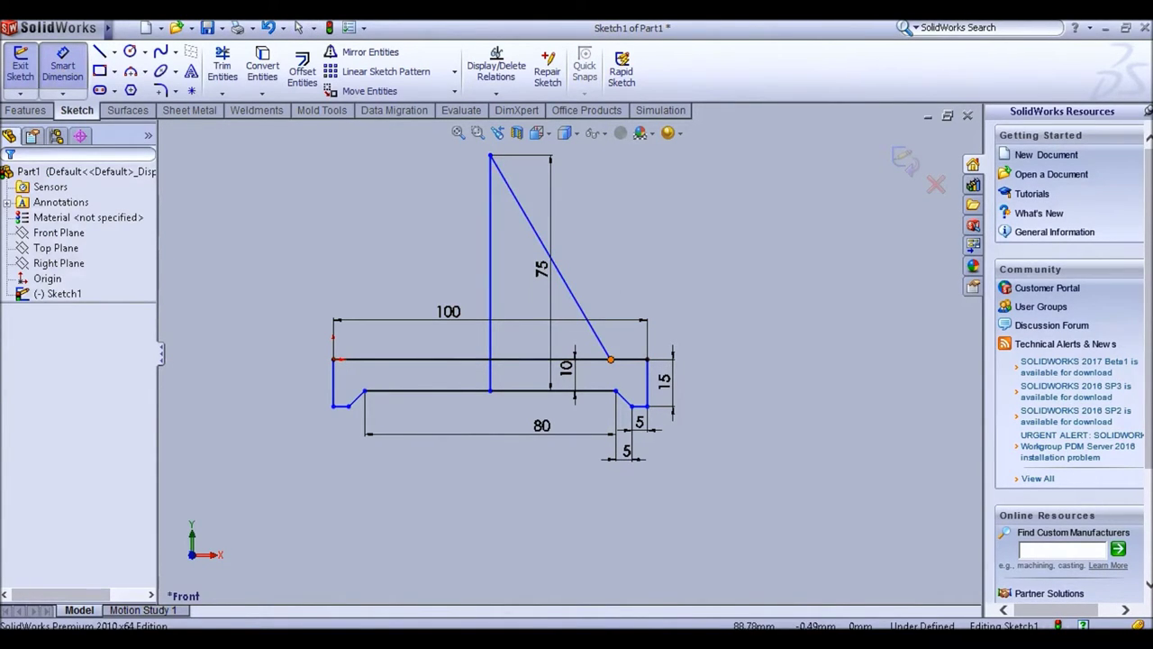
pyautogui.click(610, 358)
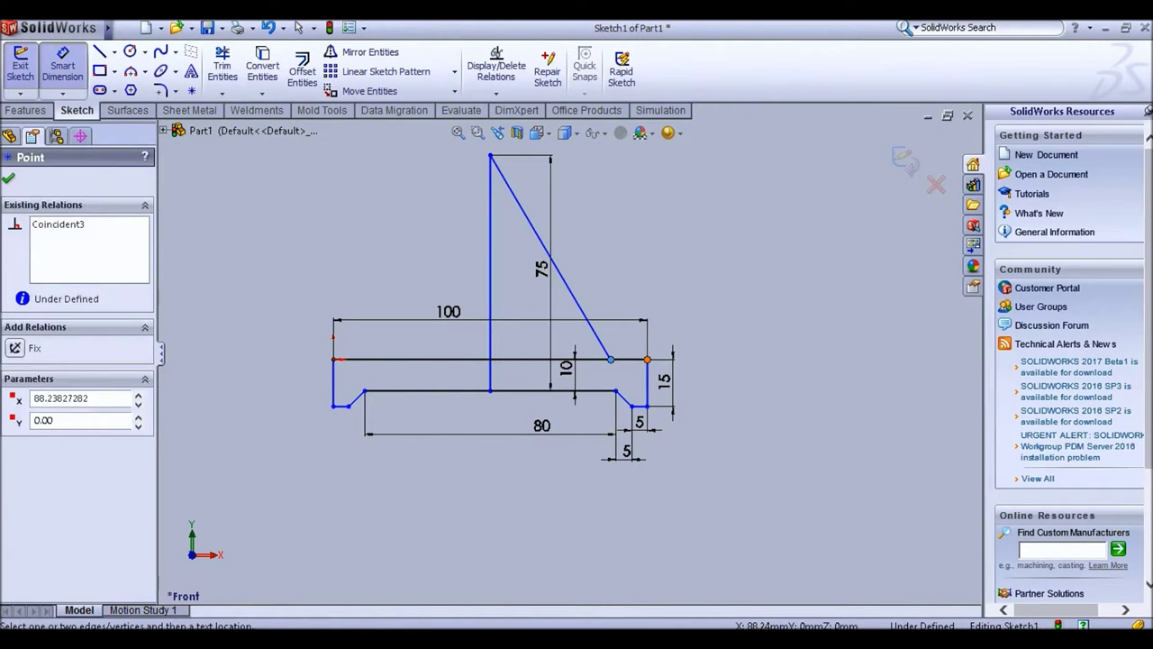
pyautogui.click(647, 359)
pyautogui.click(647, 236)
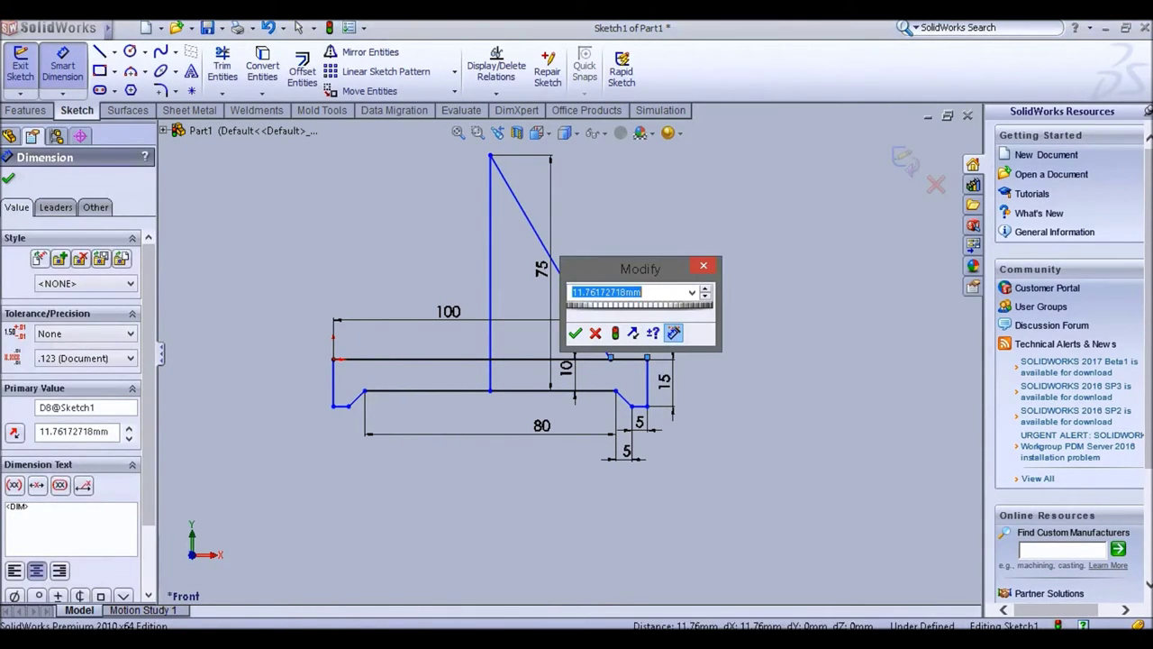
pyautogui.write('10')
pyautogui.press('Return')
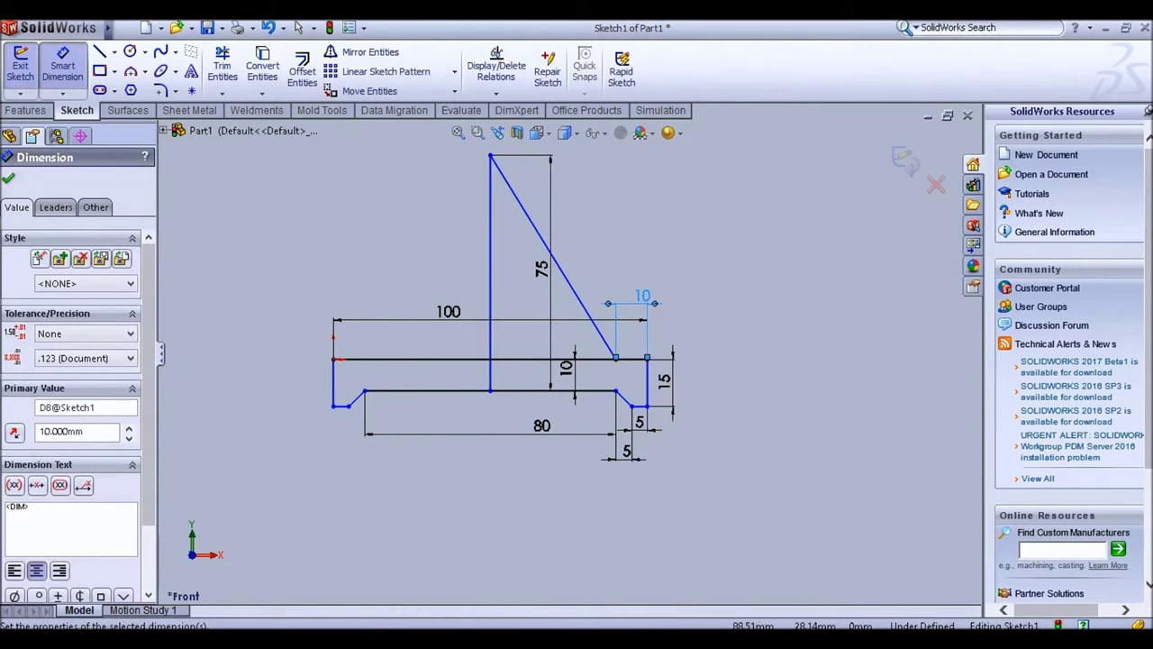
pyautogui.click(457, 132)
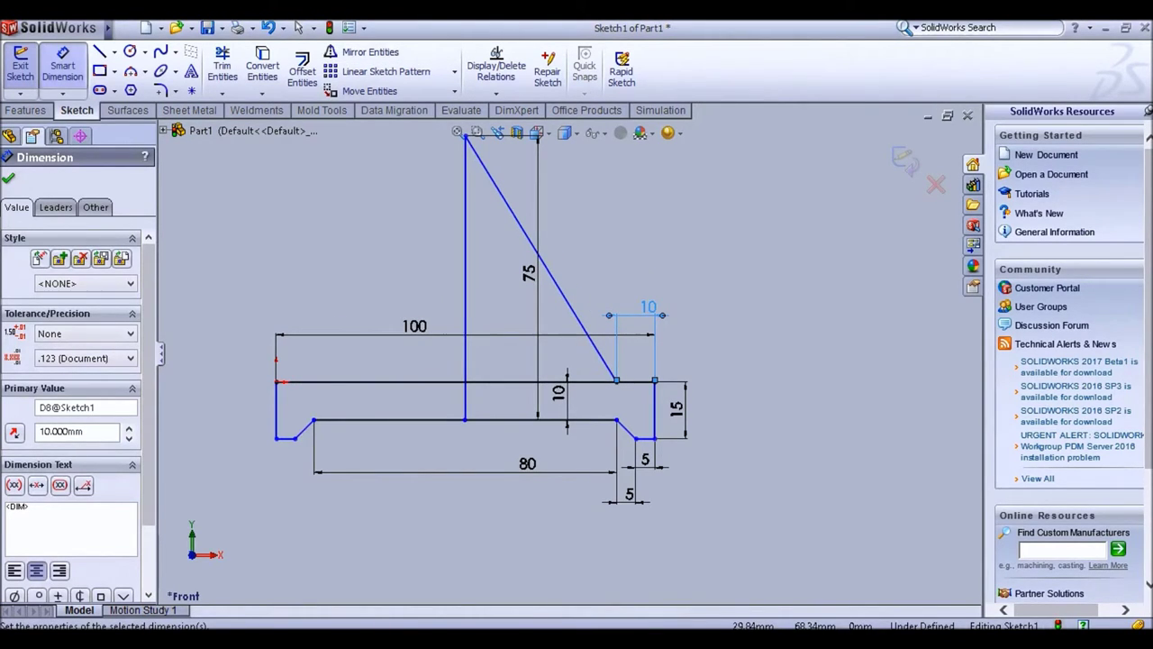
# Offset the tall sloped line and its connected vertical middle line outward by 15 mm, with chain selection and added dimensions
pyautogui.click(63, 68)
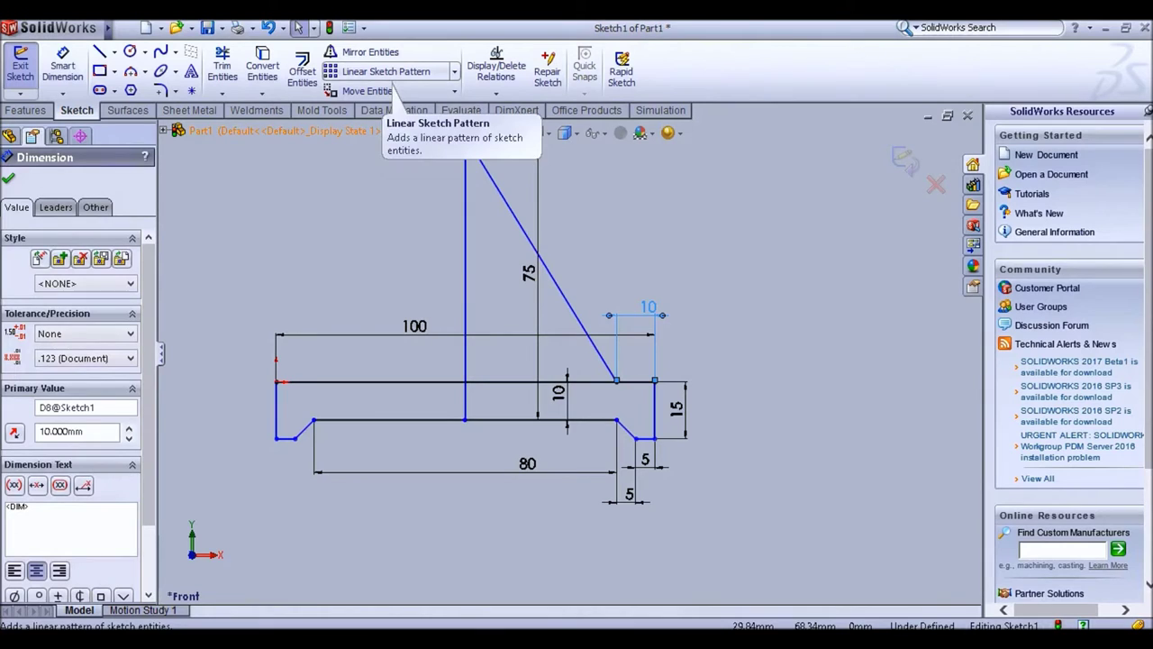
pyautogui.click(303, 68)
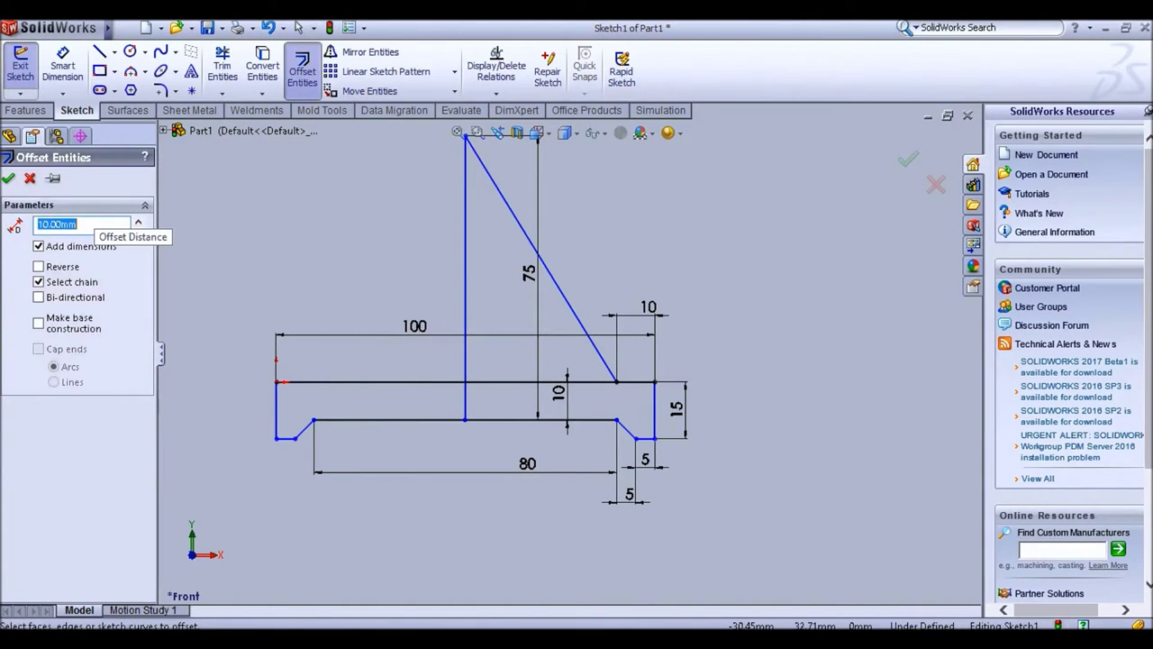
pyautogui.write('15')
pyautogui.press('Return')
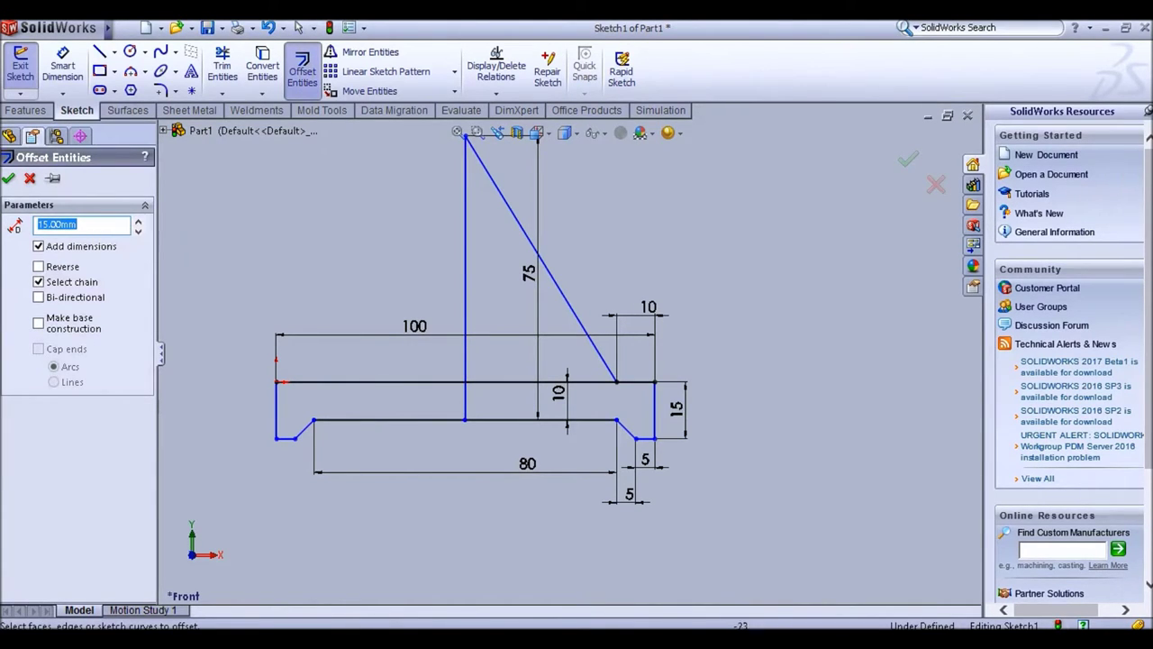
pyautogui.click(511, 207)
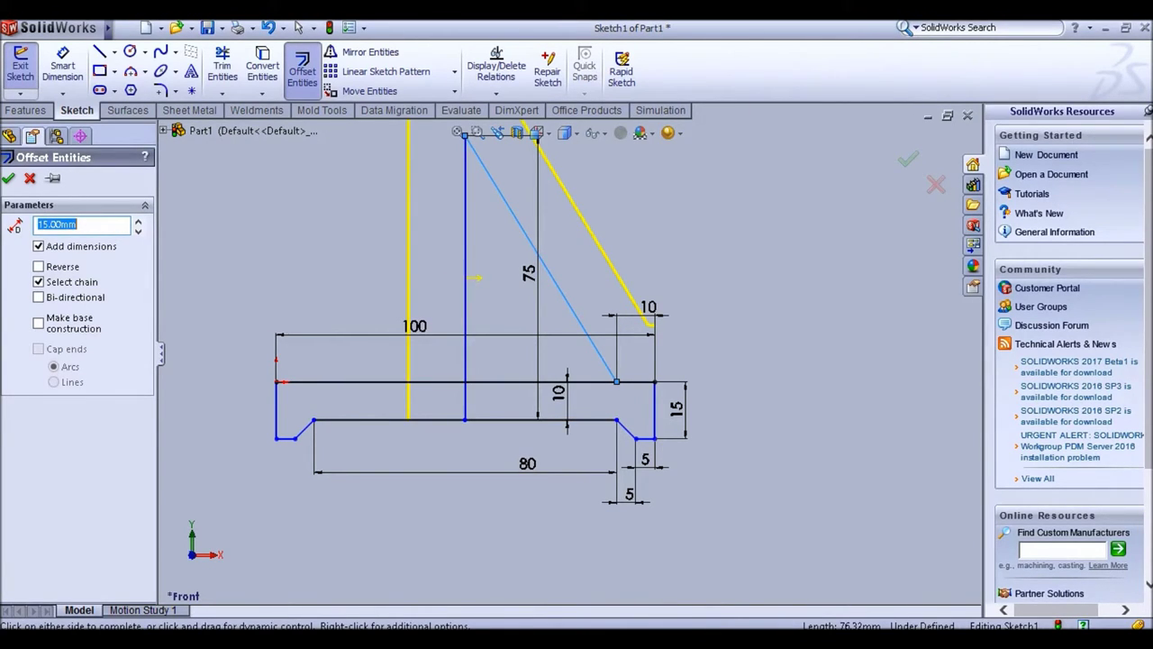
pyautogui.press('Escape')
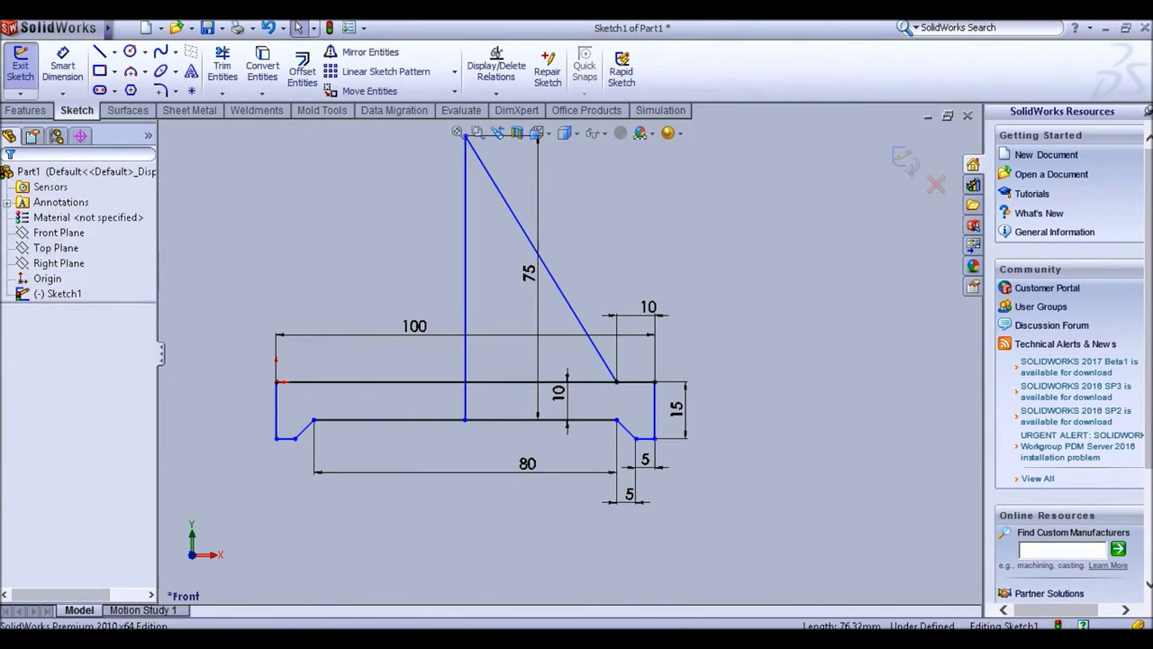
pyautogui.click(611, 375)
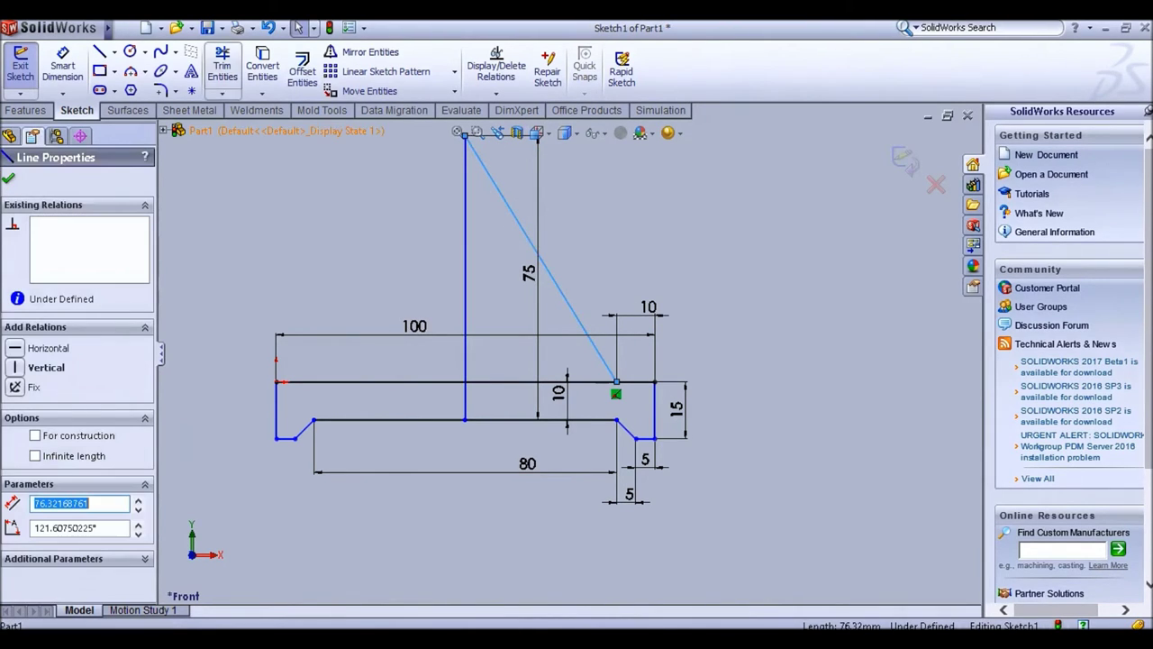
pyautogui.click(302, 71)
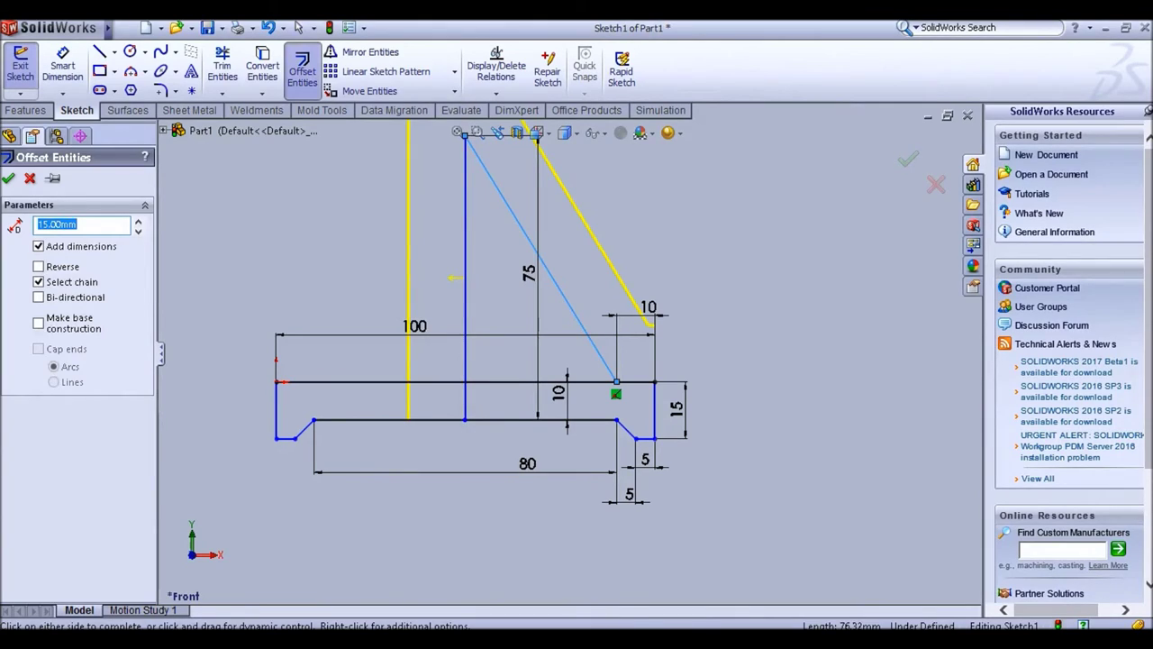
pyautogui.press('Return')
pyautogui.scroll(5, 569, 353)
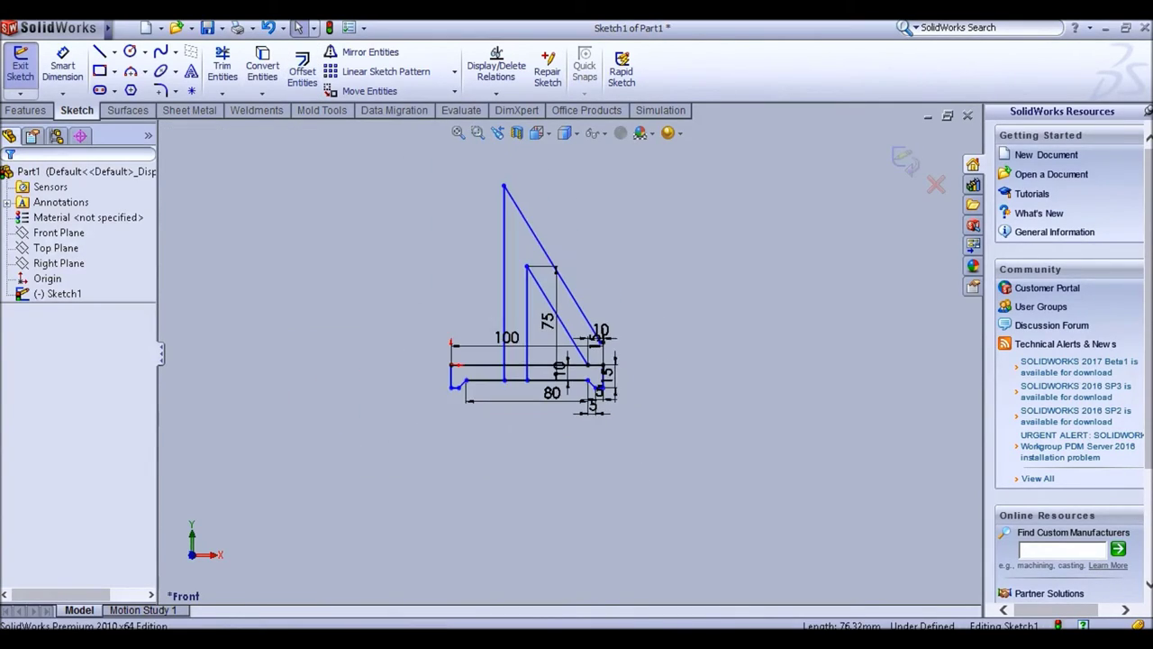